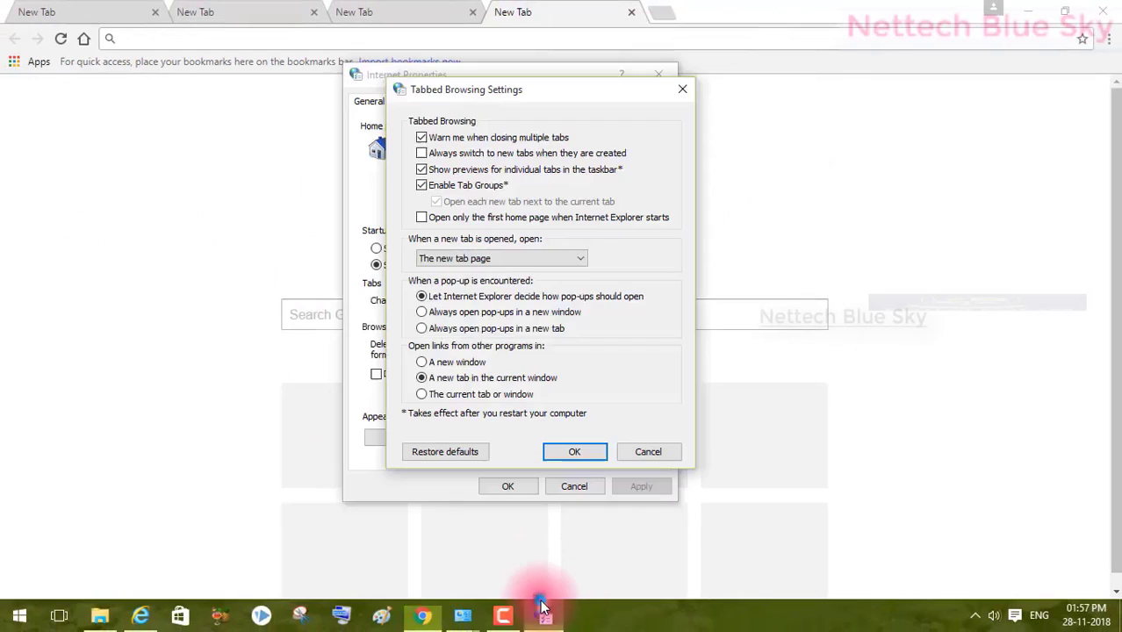
- Switch to Internet Explorer, open the frequent go.microsoft.com site in a new tab, and return to the Tabbed Browsing Settings
left_click(151, 620)
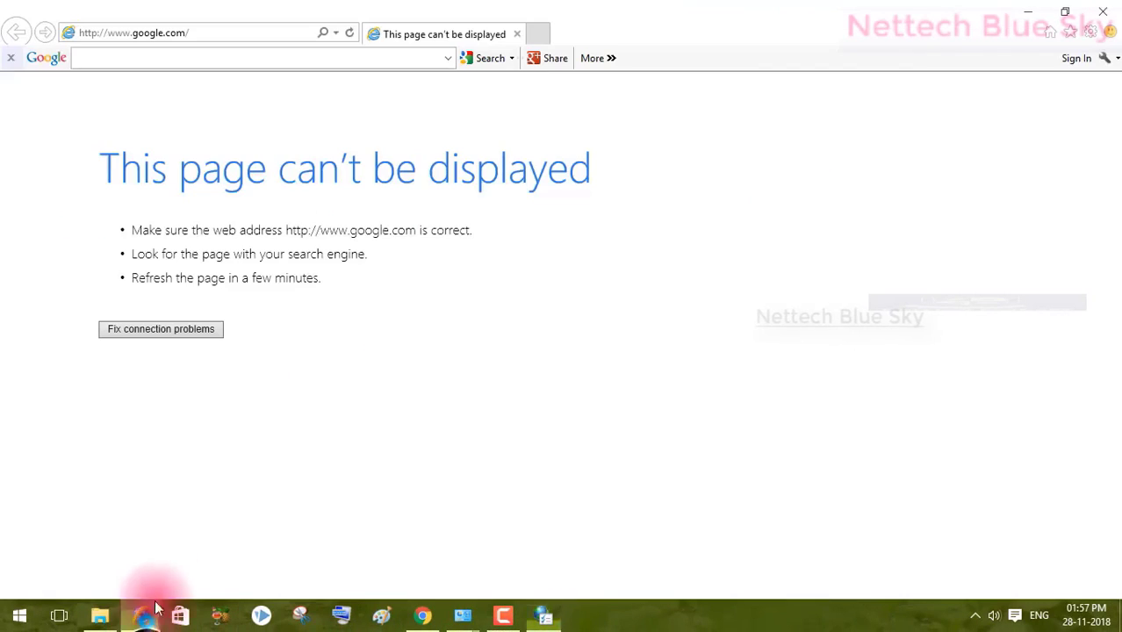
left_click(544, 615)
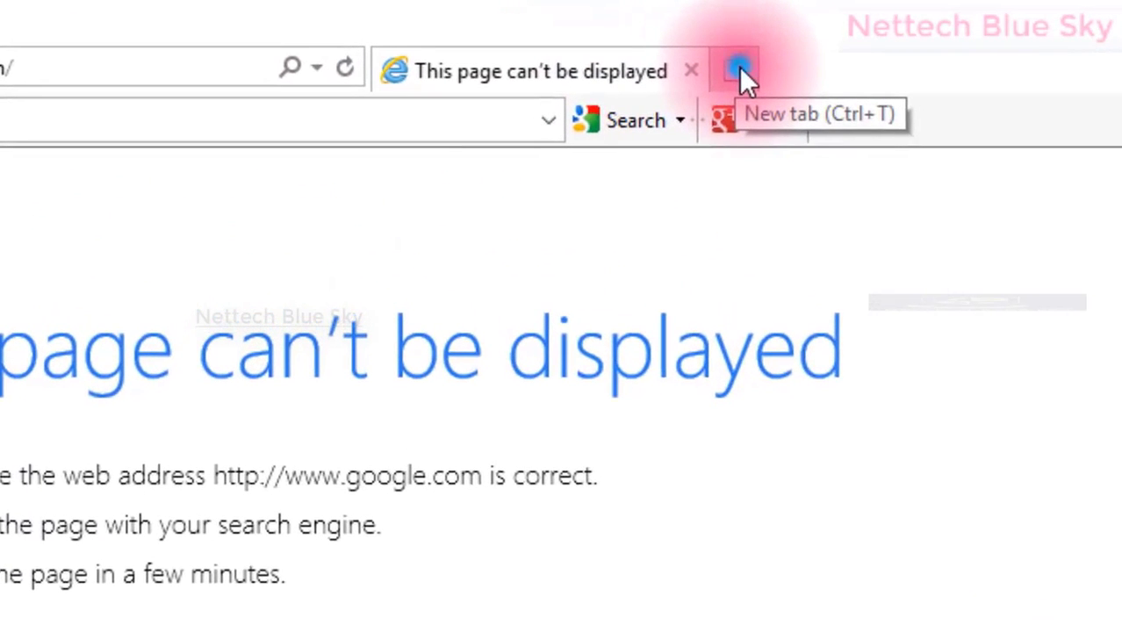
left_click(739, 71)
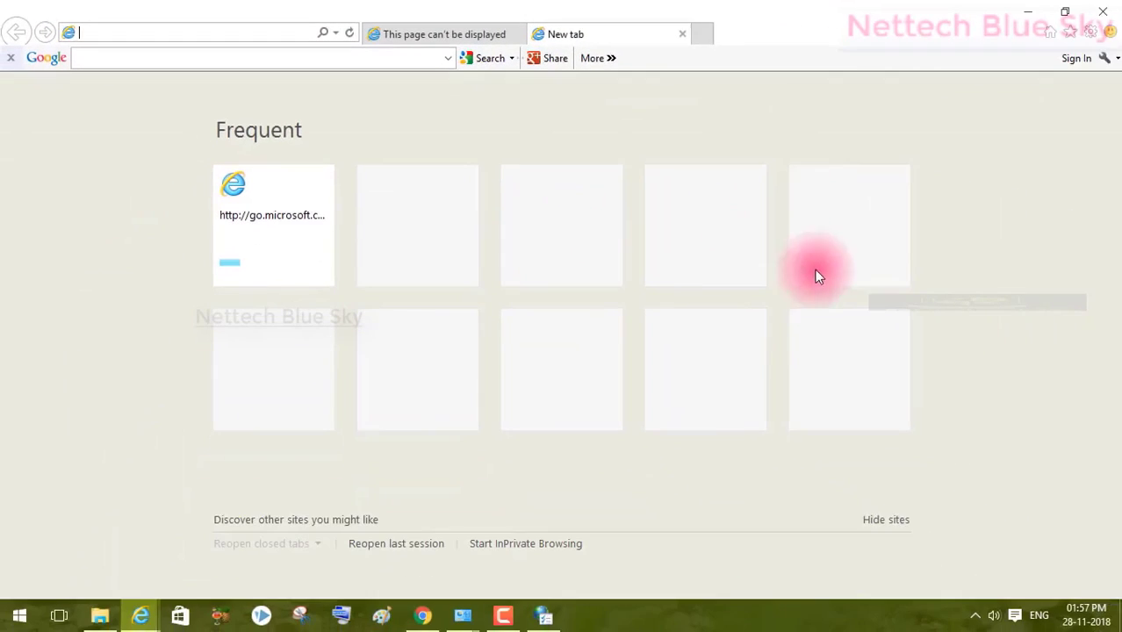
left_click(545, 618)
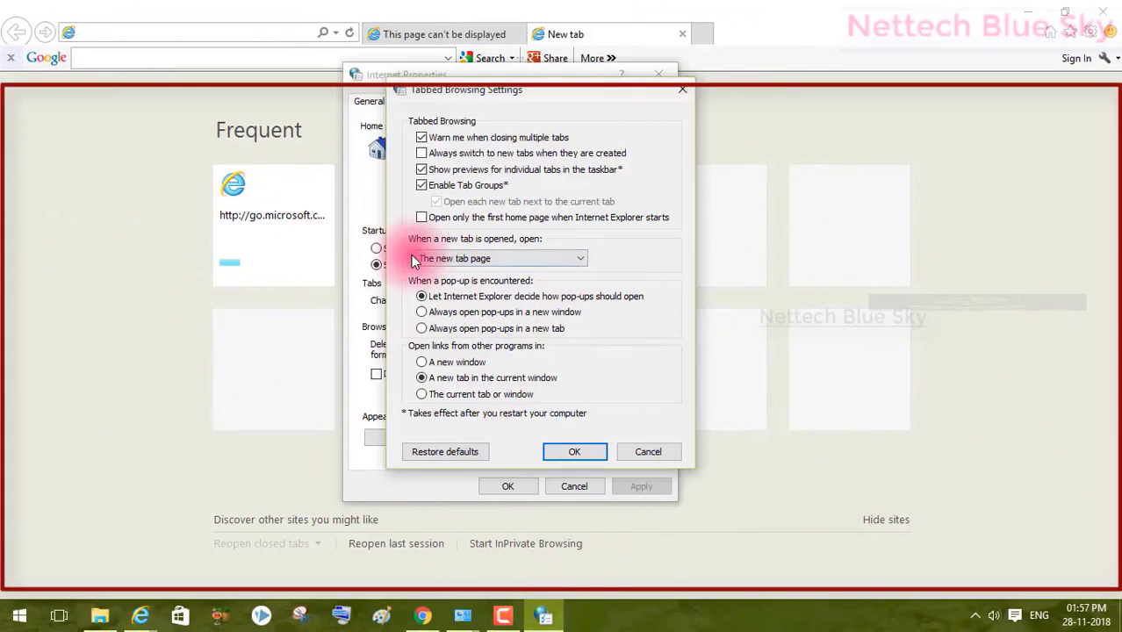
left_click(272, 216)
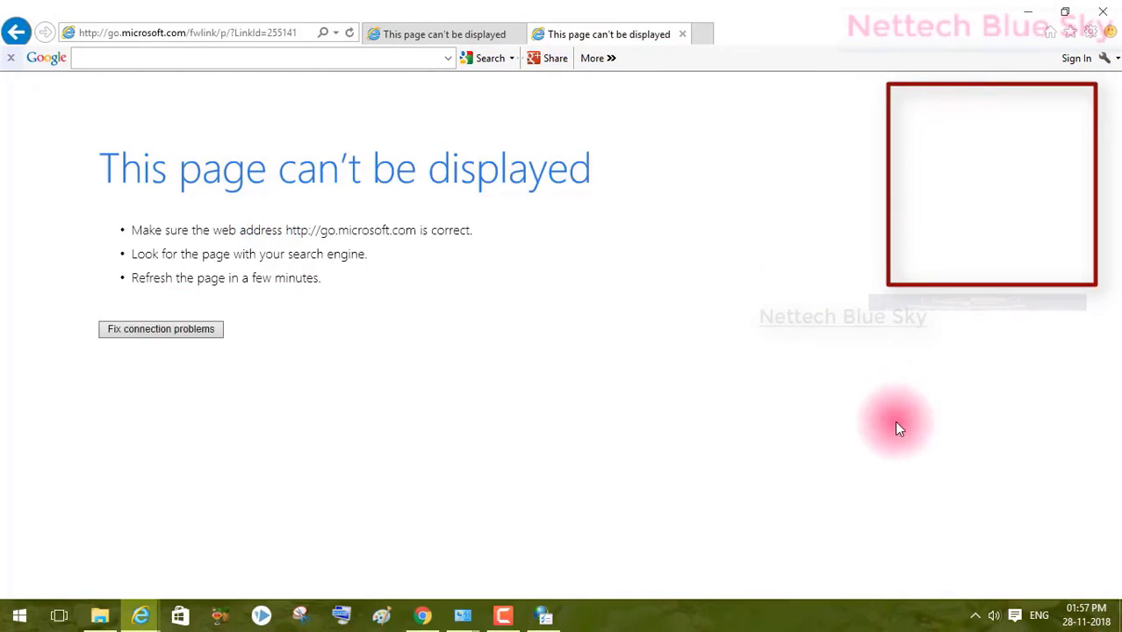
left_click(539, 614)
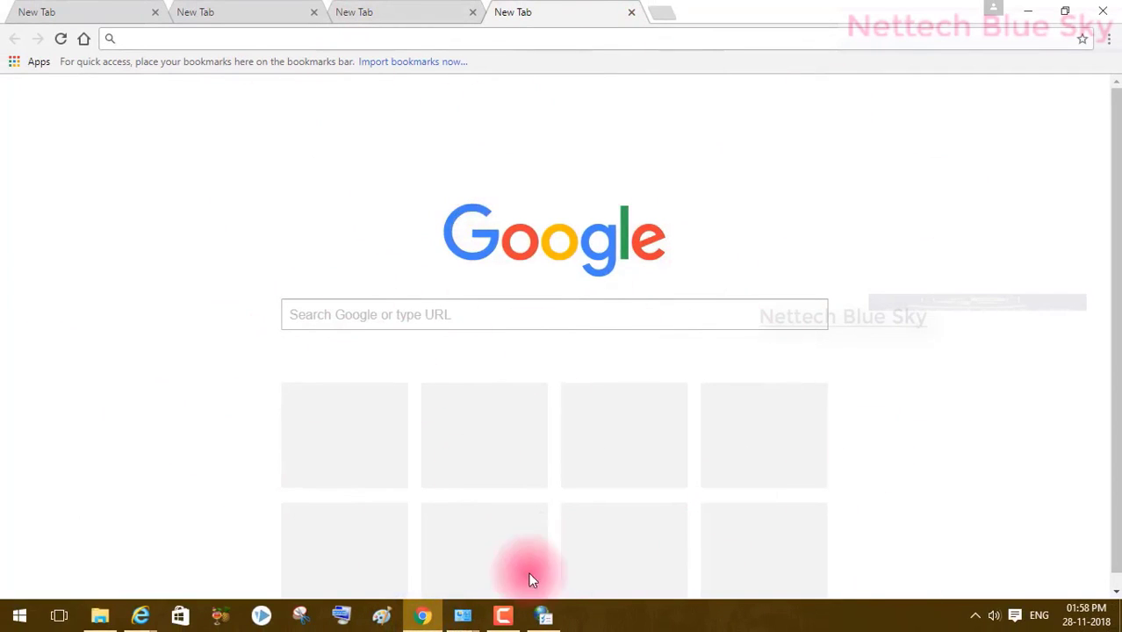
- Accept the Tabbed Browsing Settings without changing the options
left_click(545, 618)
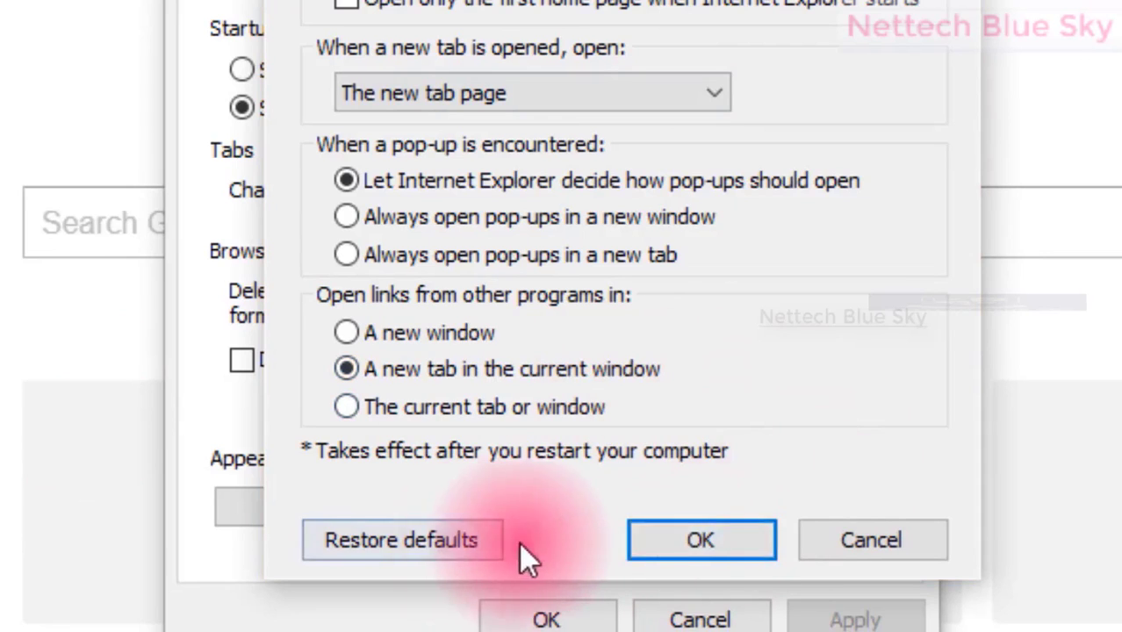
left_click(714, 535)
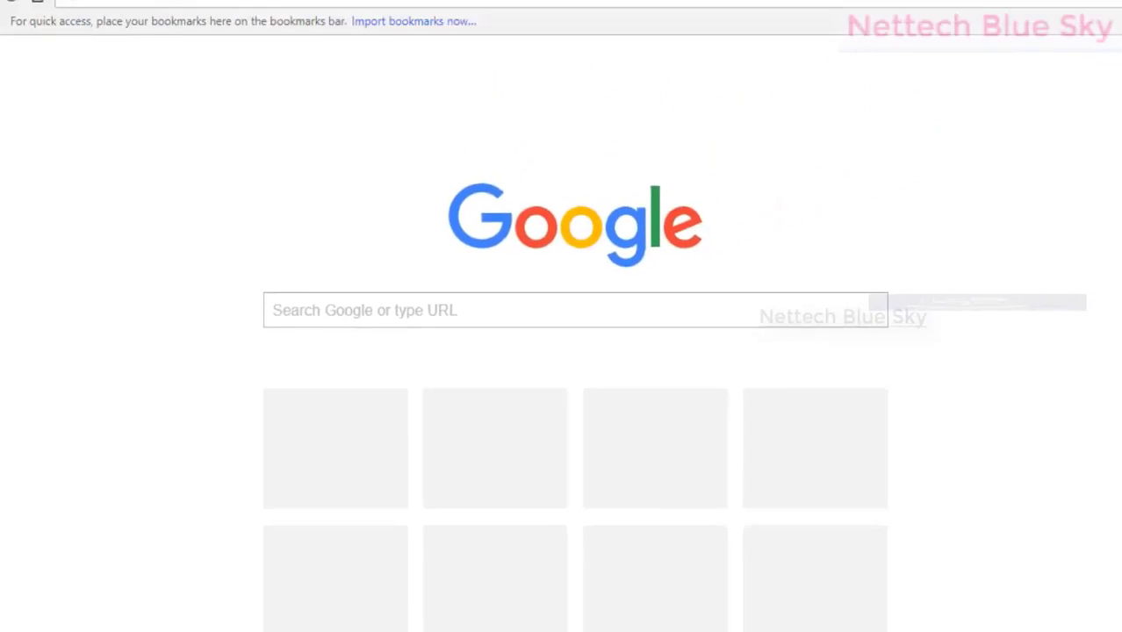
- Close the three extra New Tab pages in Chrome, keeping a single tab open
left_click(312, 16)
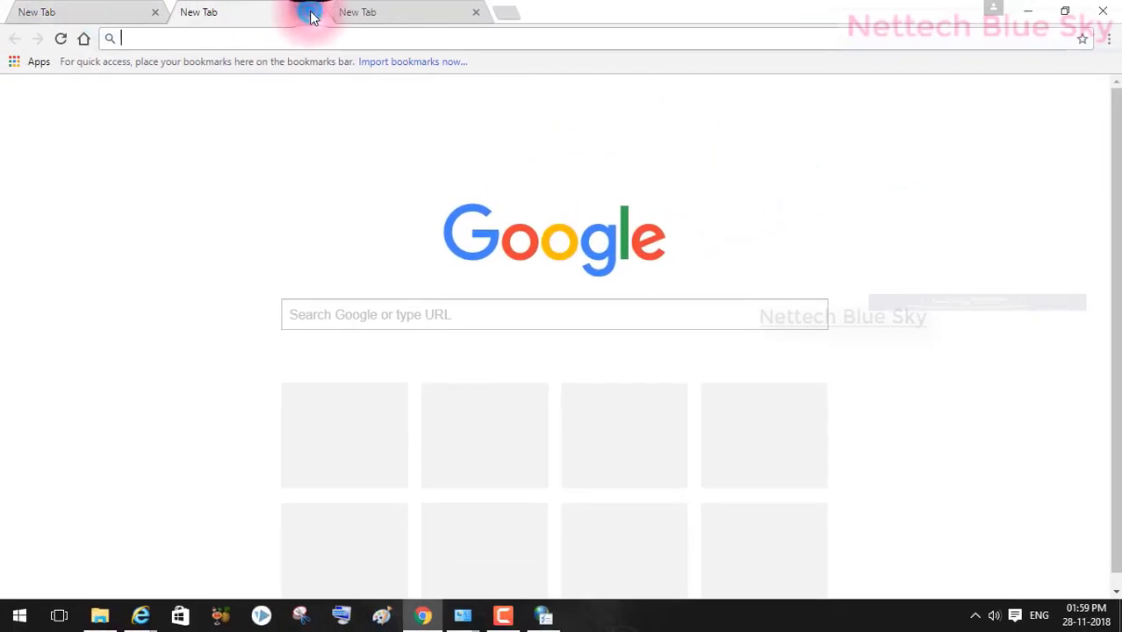
left_click(313, 14)
left_click(313, 14)
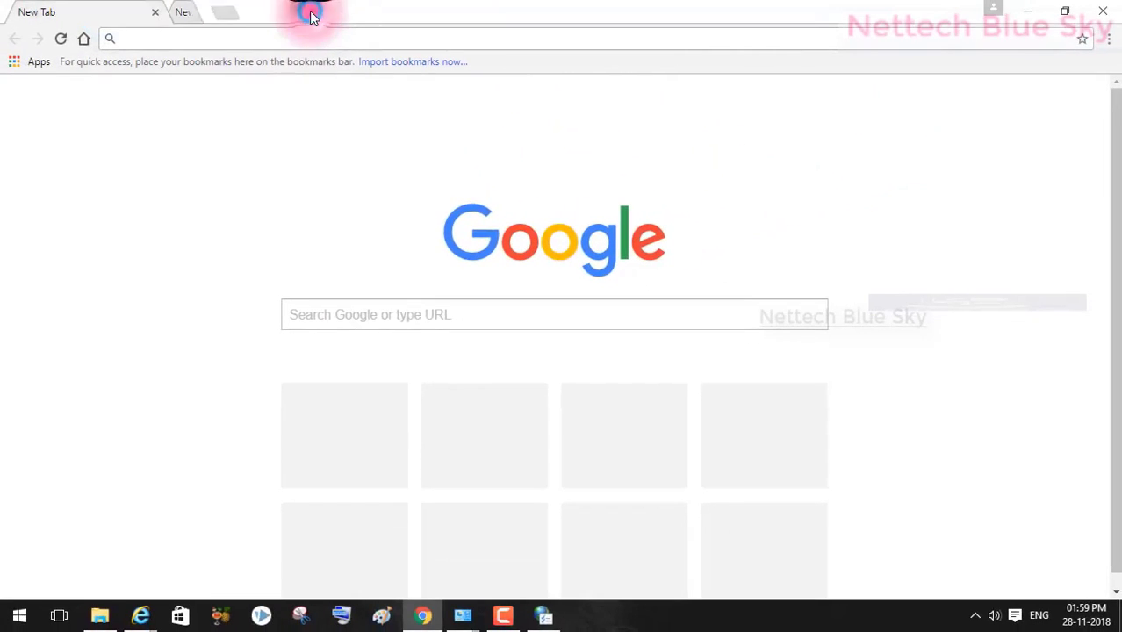
left_click(371, 331)
left_click(382, 304)
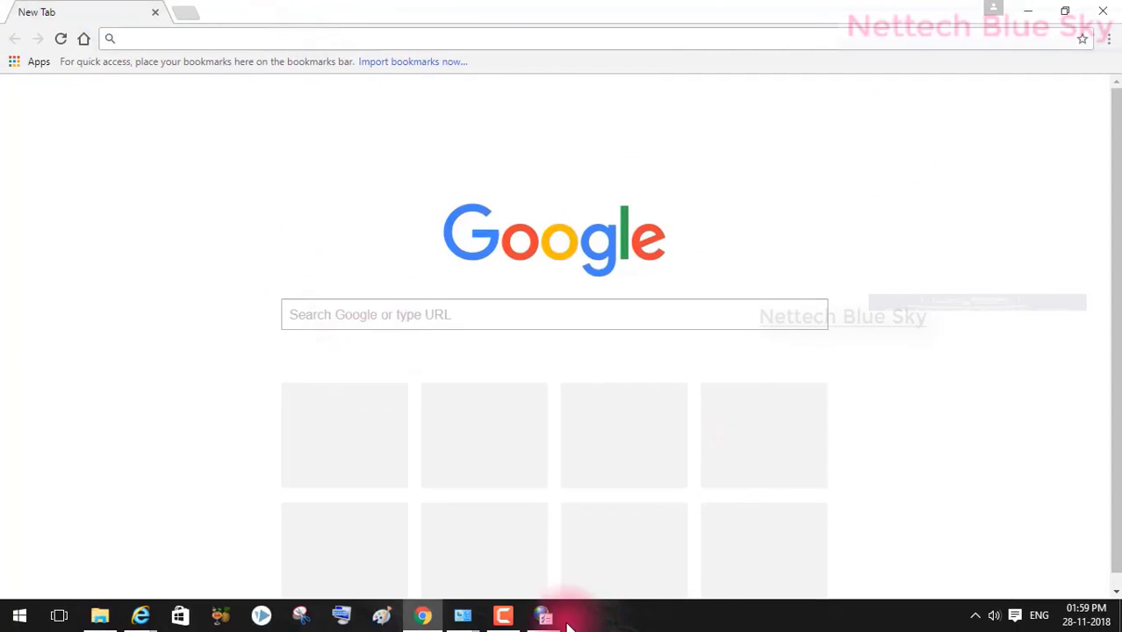
- Bring the Internet Properties window back in front of Chrome to examine its General settings
left_click(560, 621)
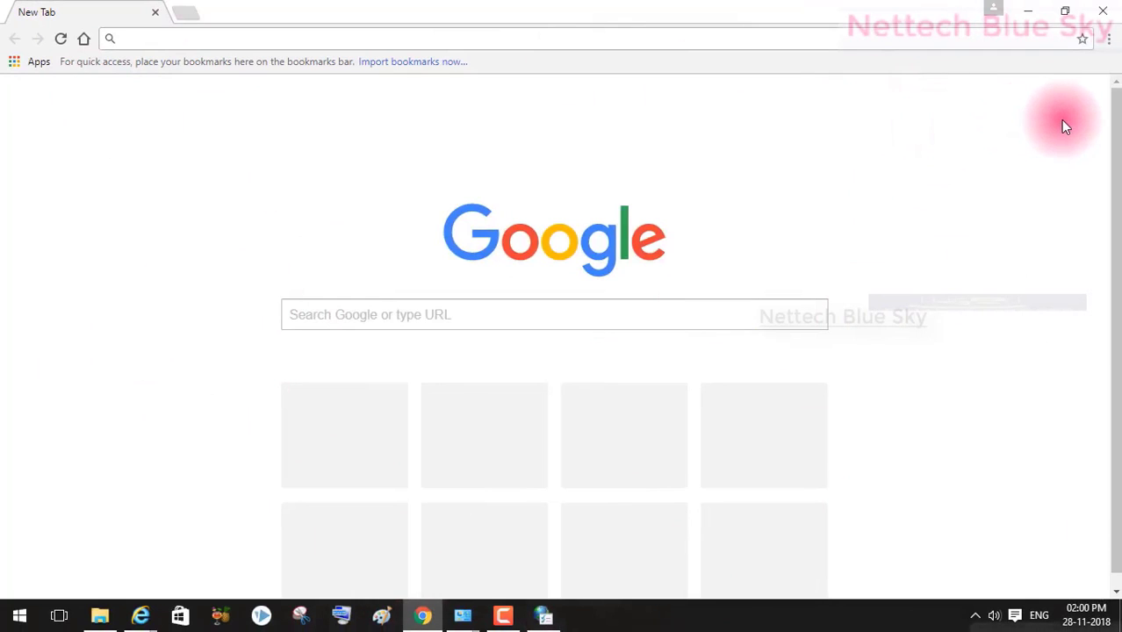
left_click(552, 619)
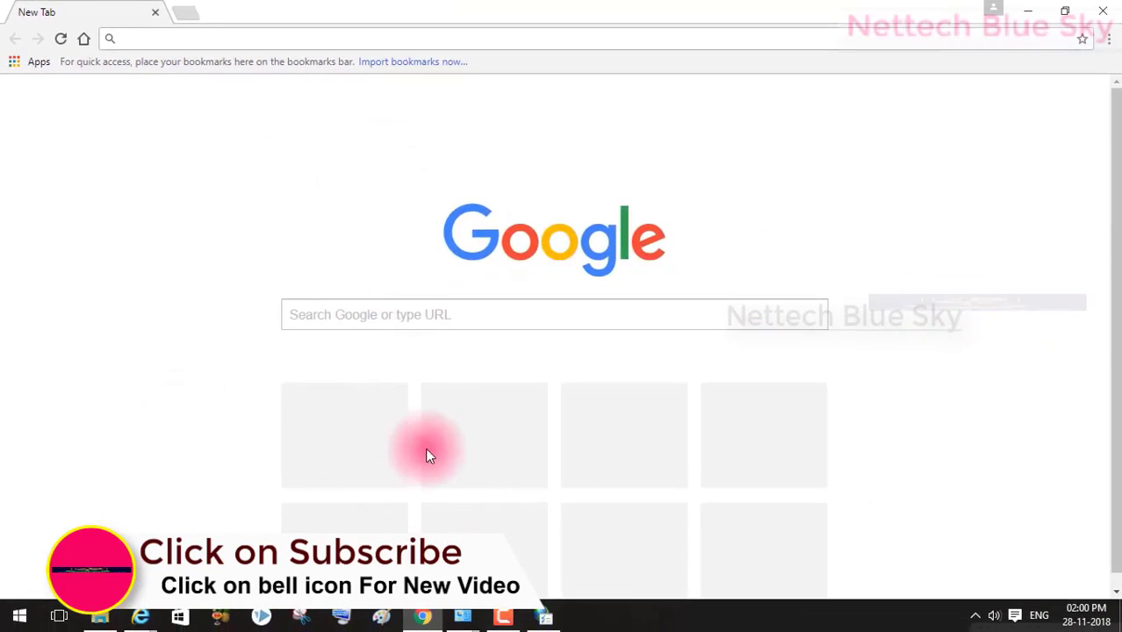
left_click(546, 620)
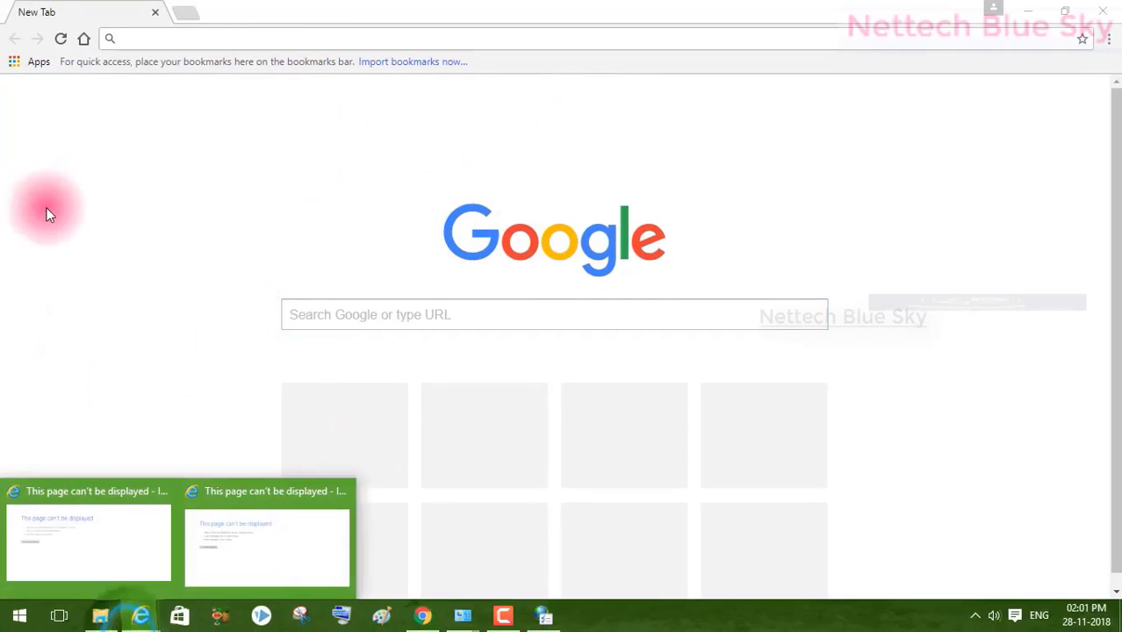
- View the Internet Explorer and Chrome windows in turn and return to Internet Properties
left_click(205, 506)
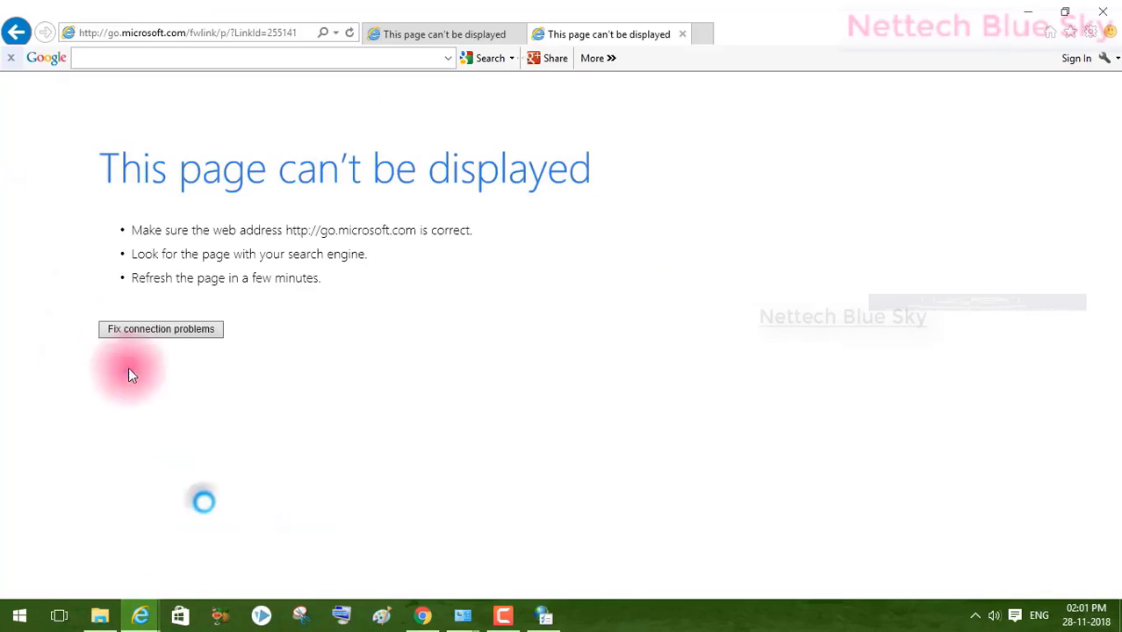
left_click(423, 614)
left_click(546, 615)
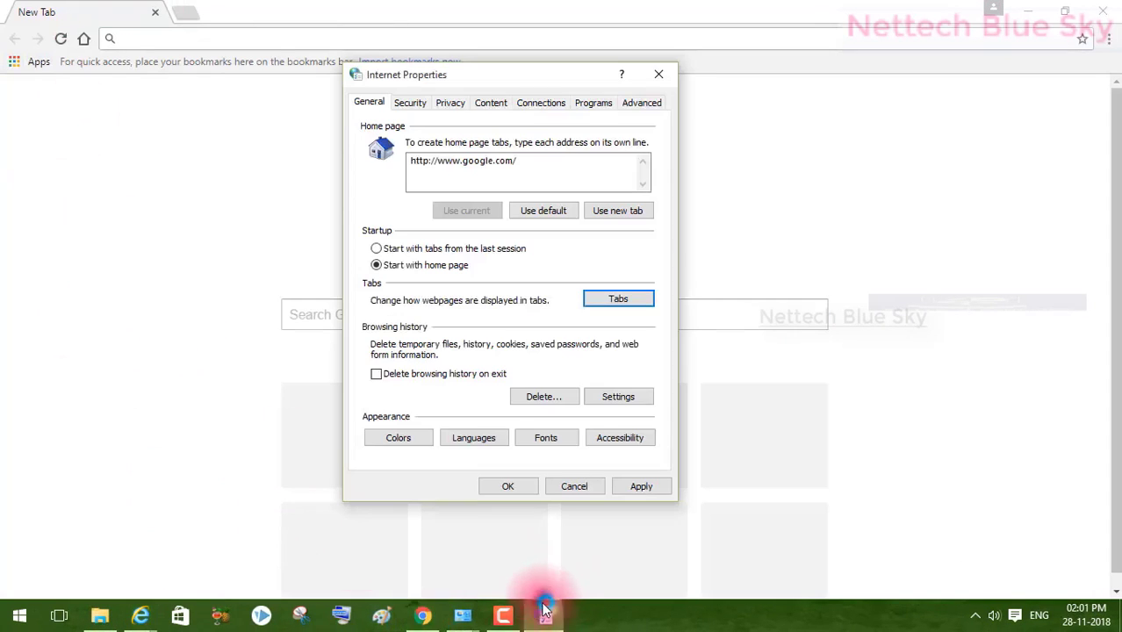
left_click(128, 152)
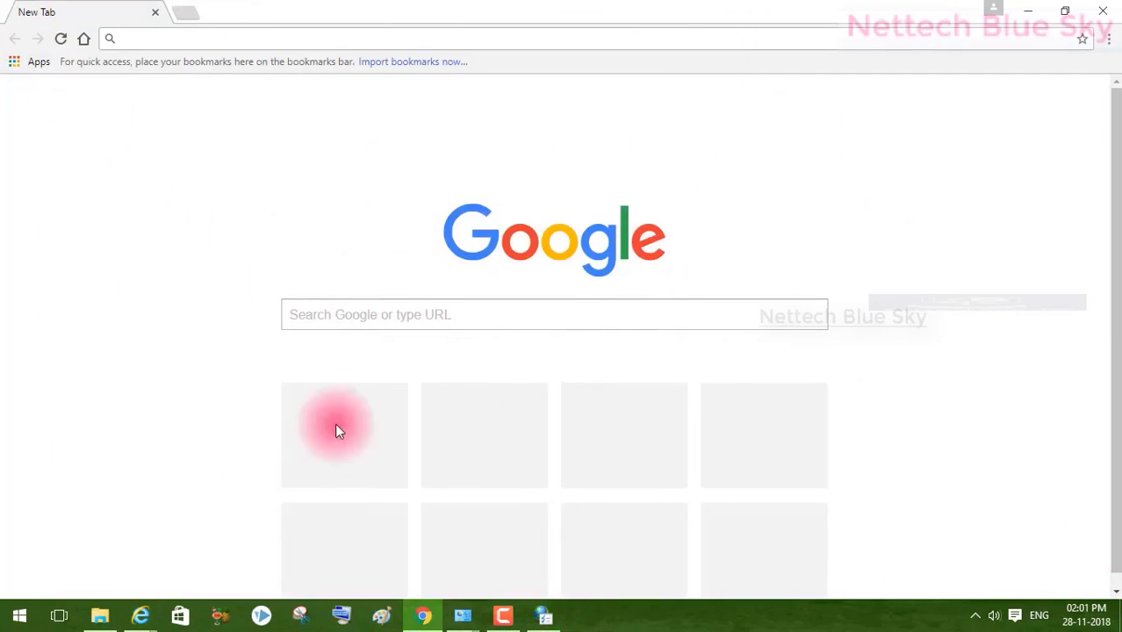
left_click(140, 616)
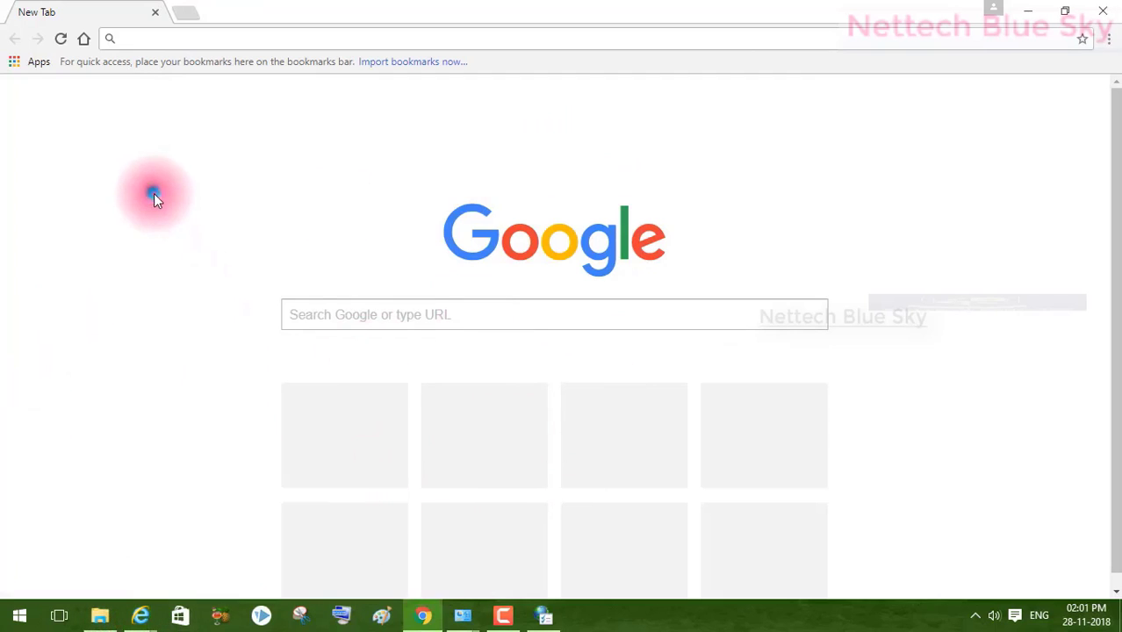
left_click(544, 616)
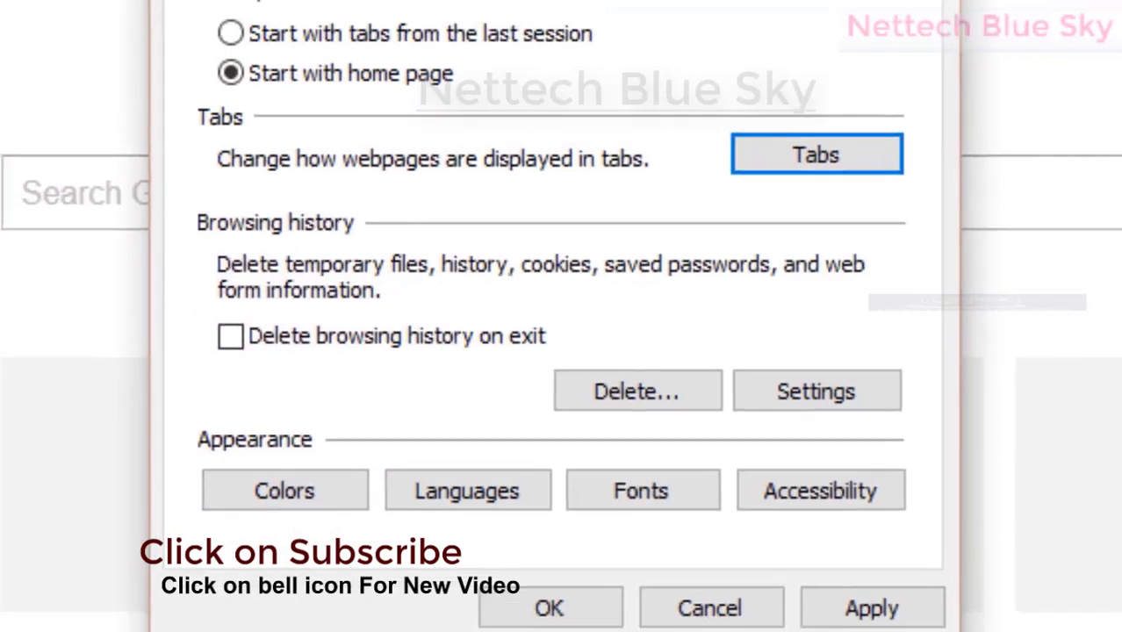
- Switch to the Internet Explorer window with the go.microsoft.com page and examine how the page is displayed
left_click(139, 618)
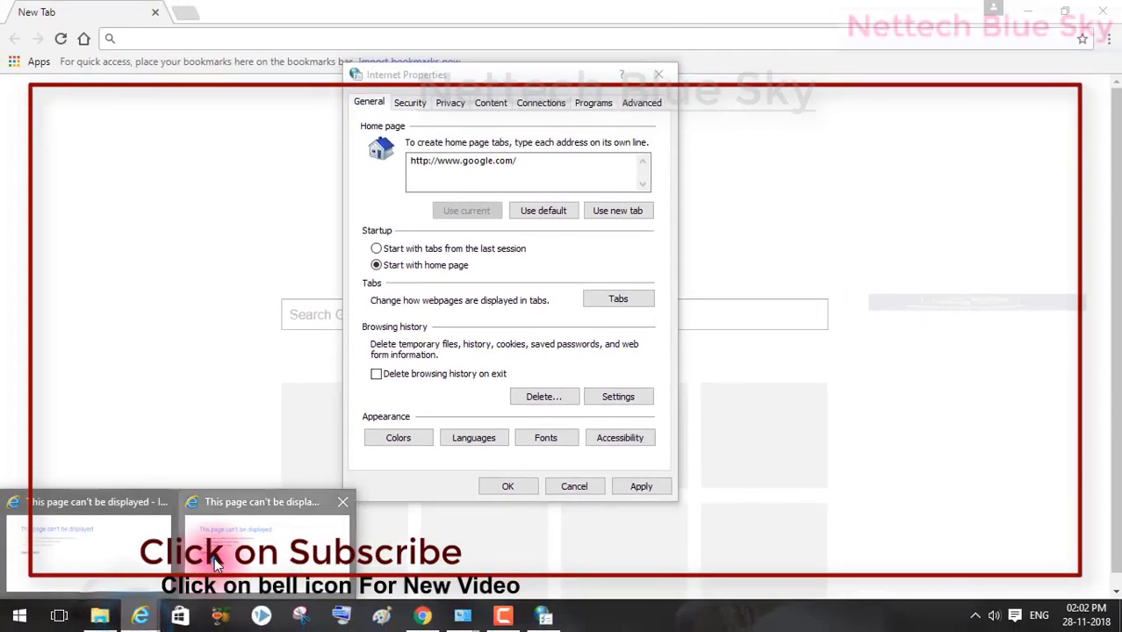
left_click(214, 557)
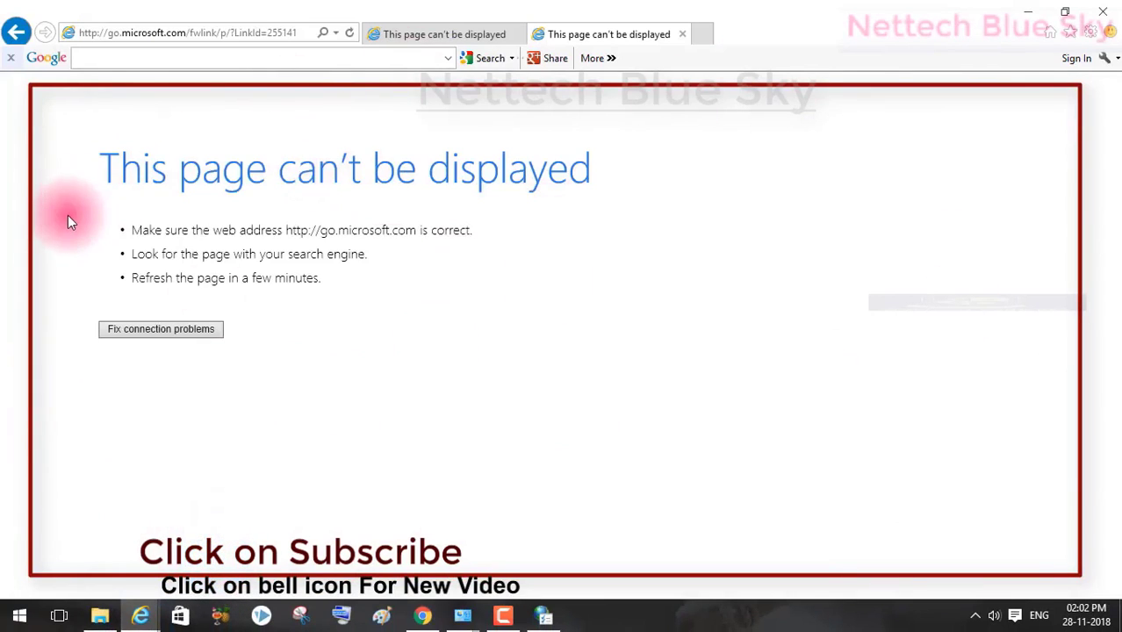
left_click_drag(105, 168, 261, 471)
left_click(331, 359)
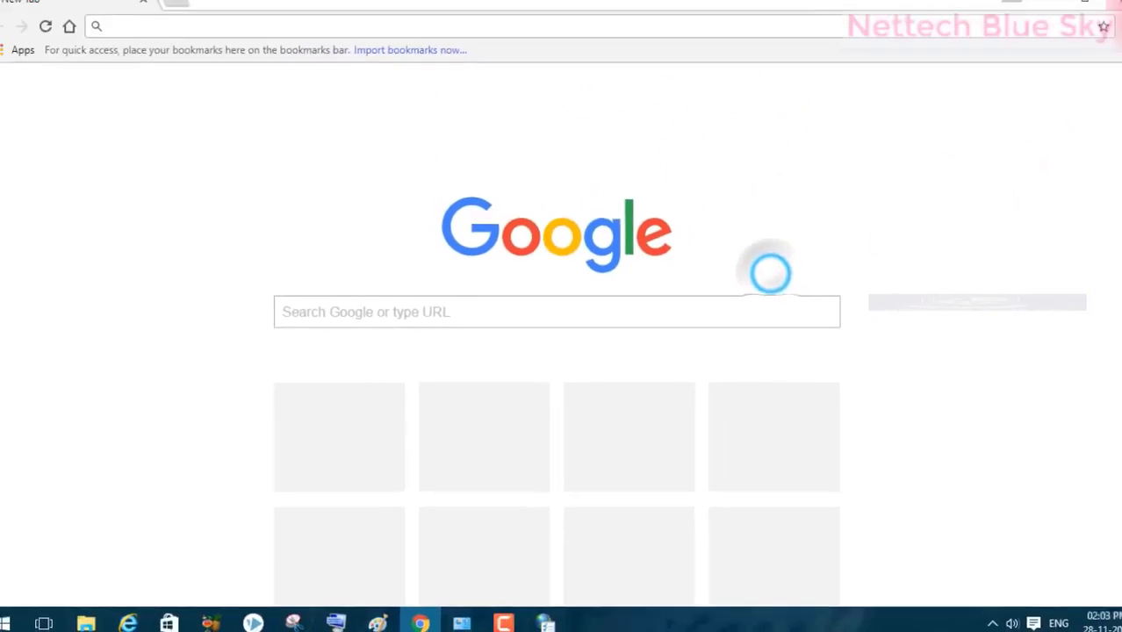
- Open the browsing history in Chrome and bring up its Clear browsing data options
left_click(1109, 38)
mouse_move(1051, 131)
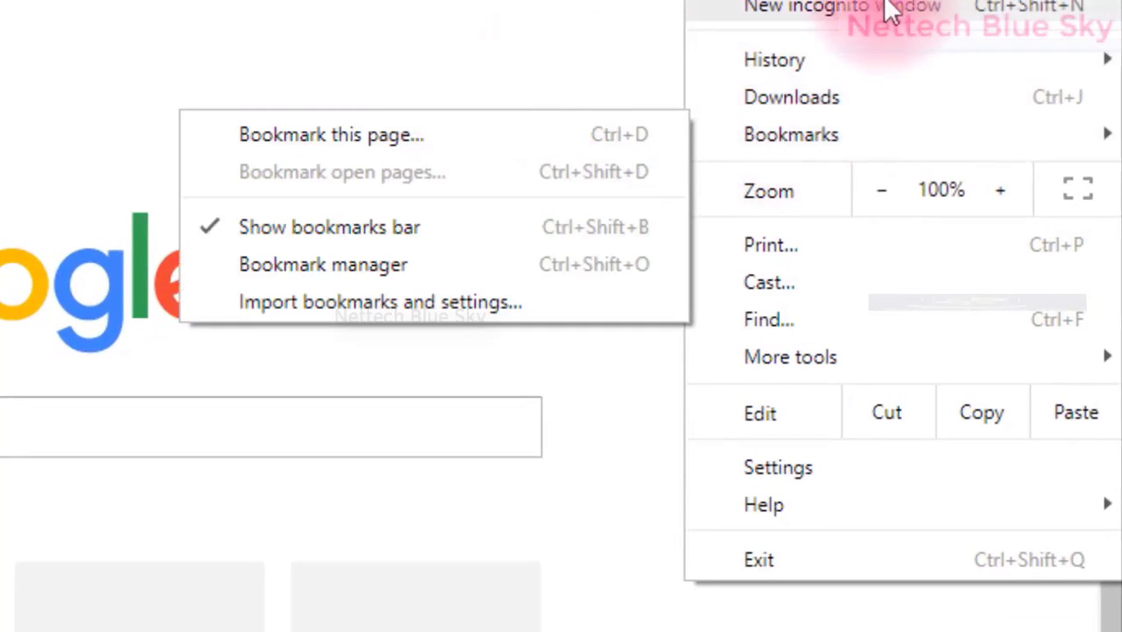
left_click(866, 61)
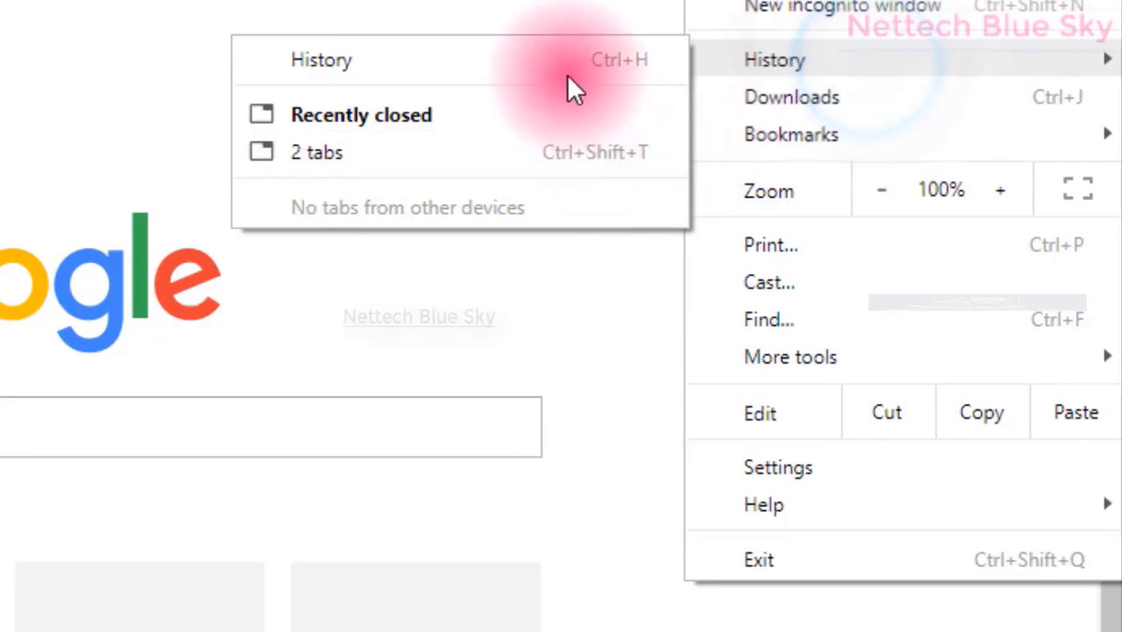
left_click(566, 70)
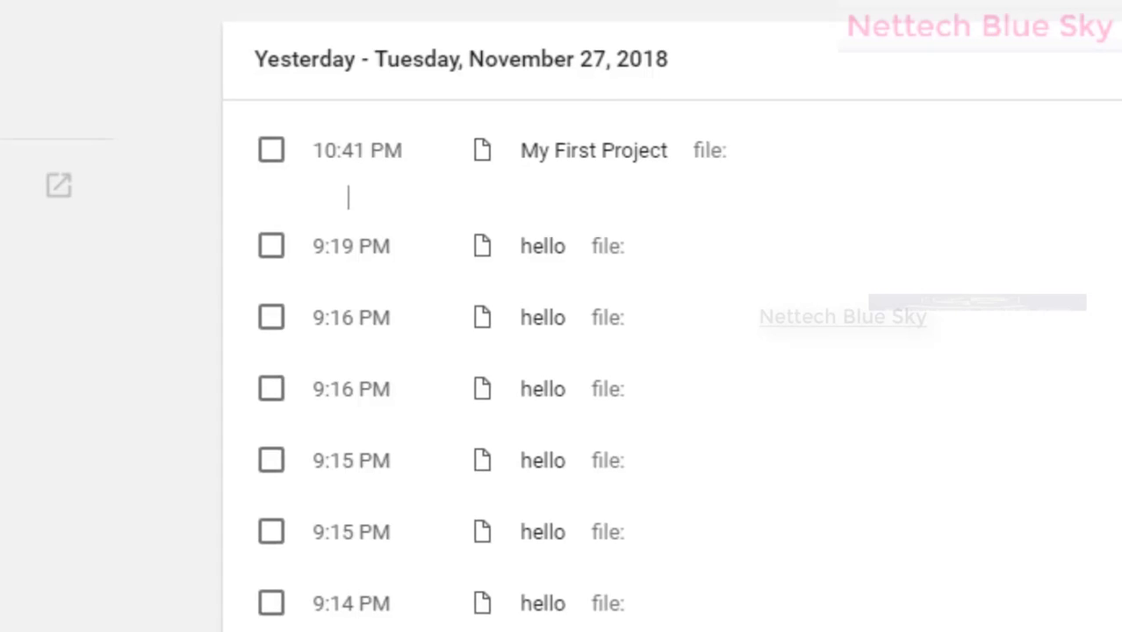
left_click(63, 213)
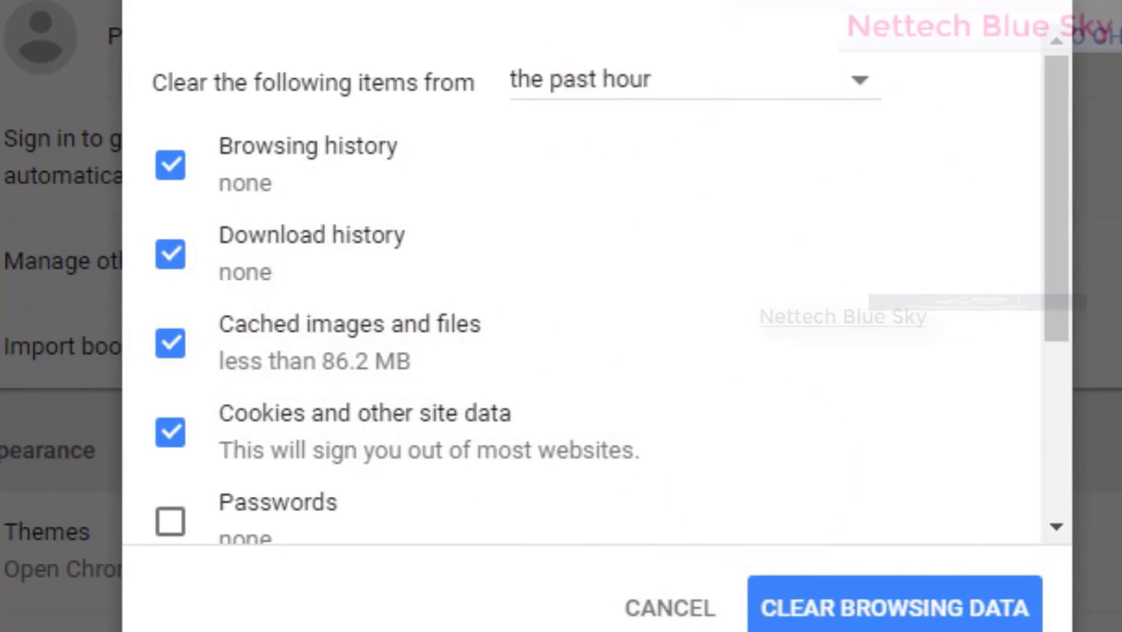
- Review the data types offered for clearing and cancel without clearing any browsing data
scroll(843, 479, "down", 3)
scroll(840, 476, "up", 4)
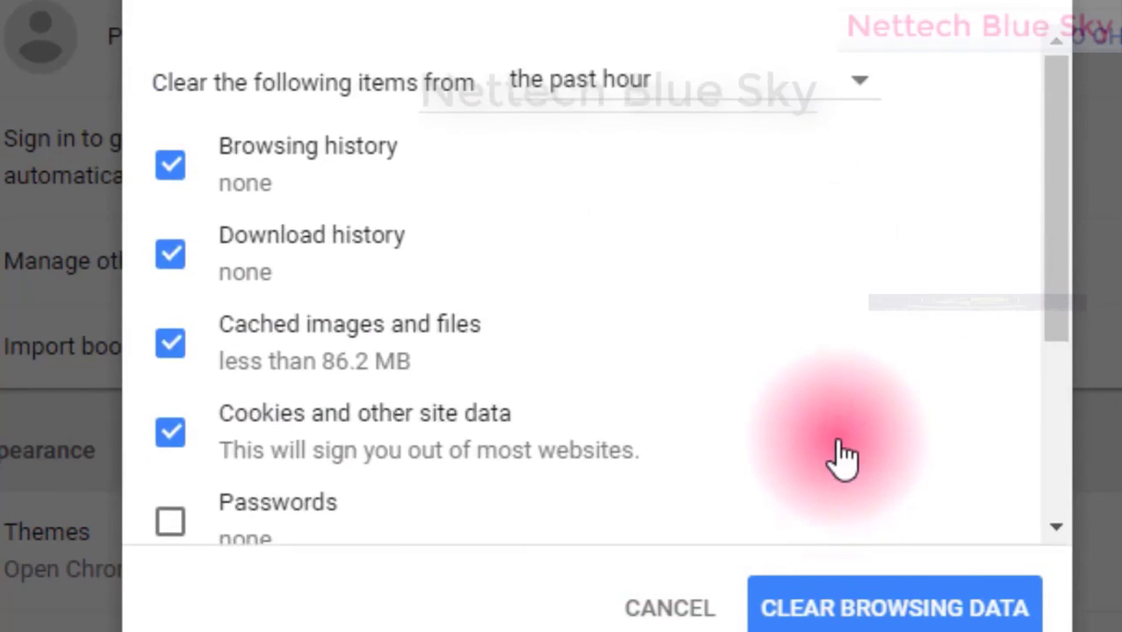
scroll(756, 334, "down", 3)
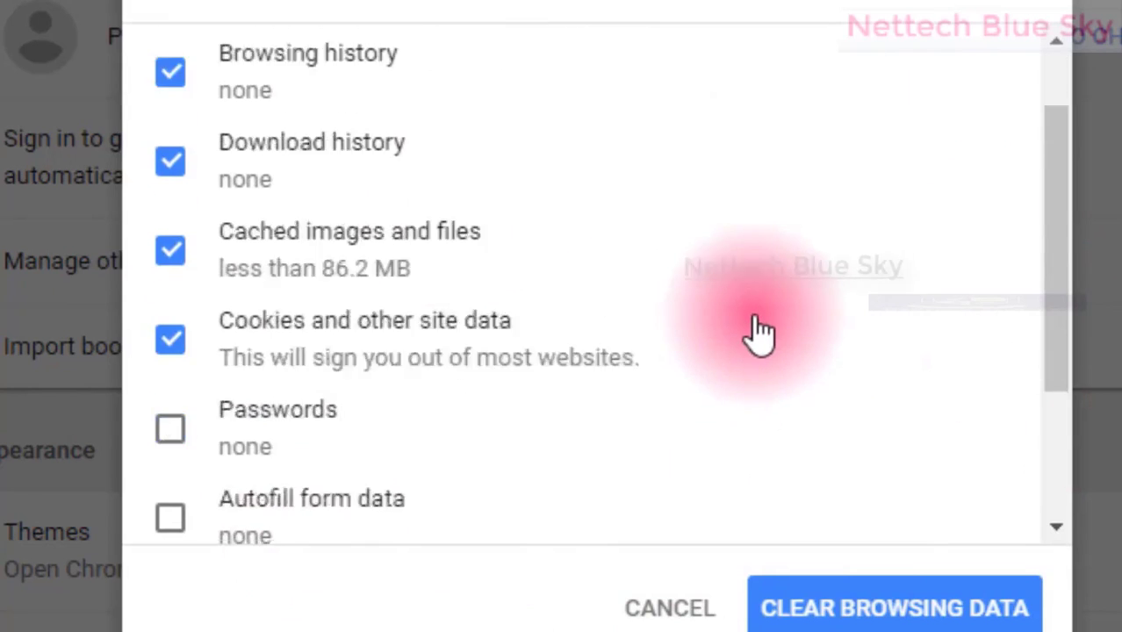
scroll(760, 332, "down", 2)
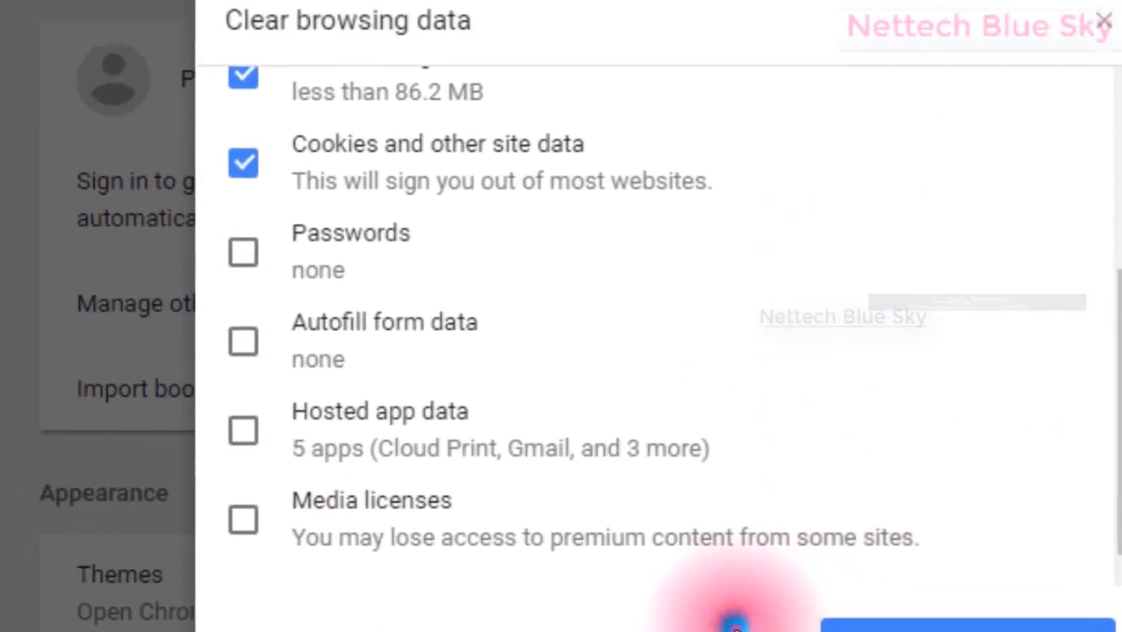
left_click(733, 625)
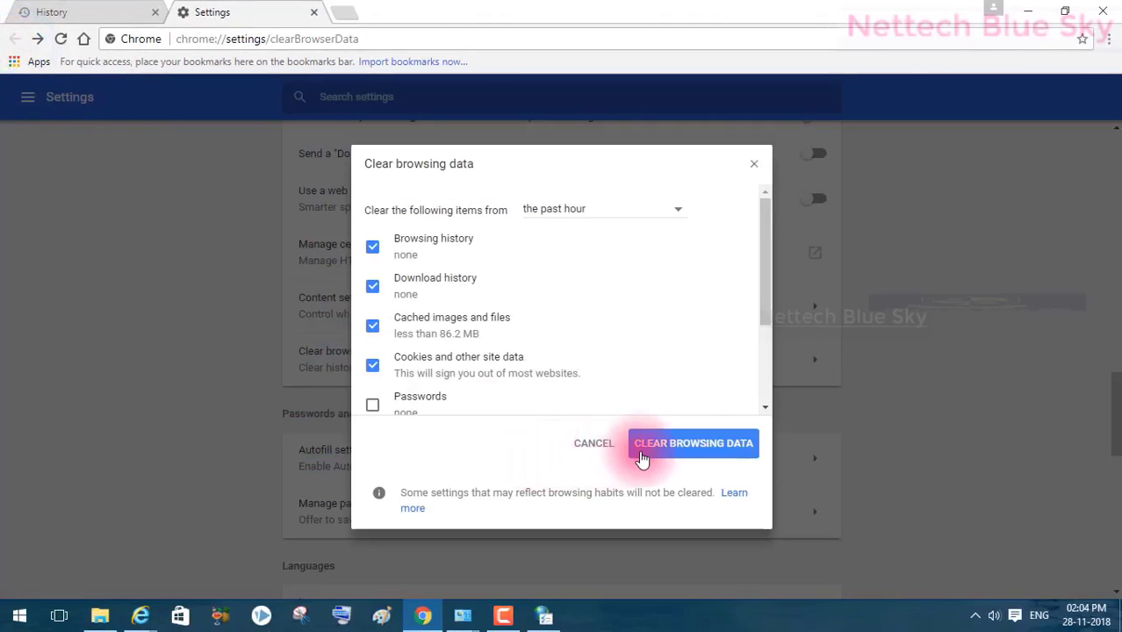
left_click(608, 445)
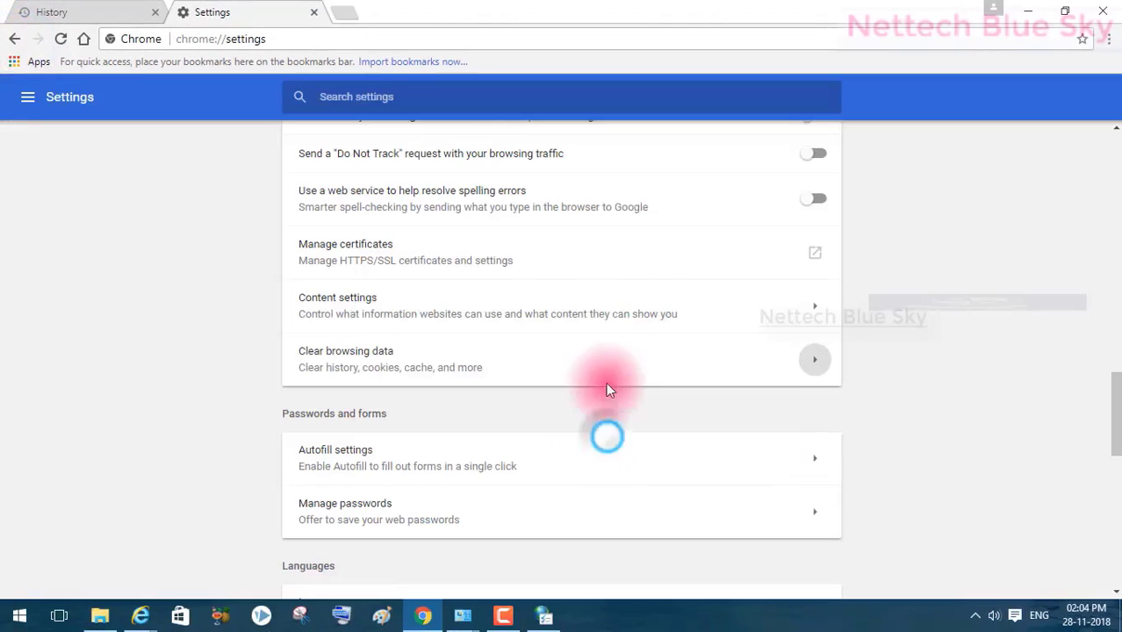
- Close the Settings tab to look through the Chrome history list, and return to Internet Properties
left_click(314, 13)
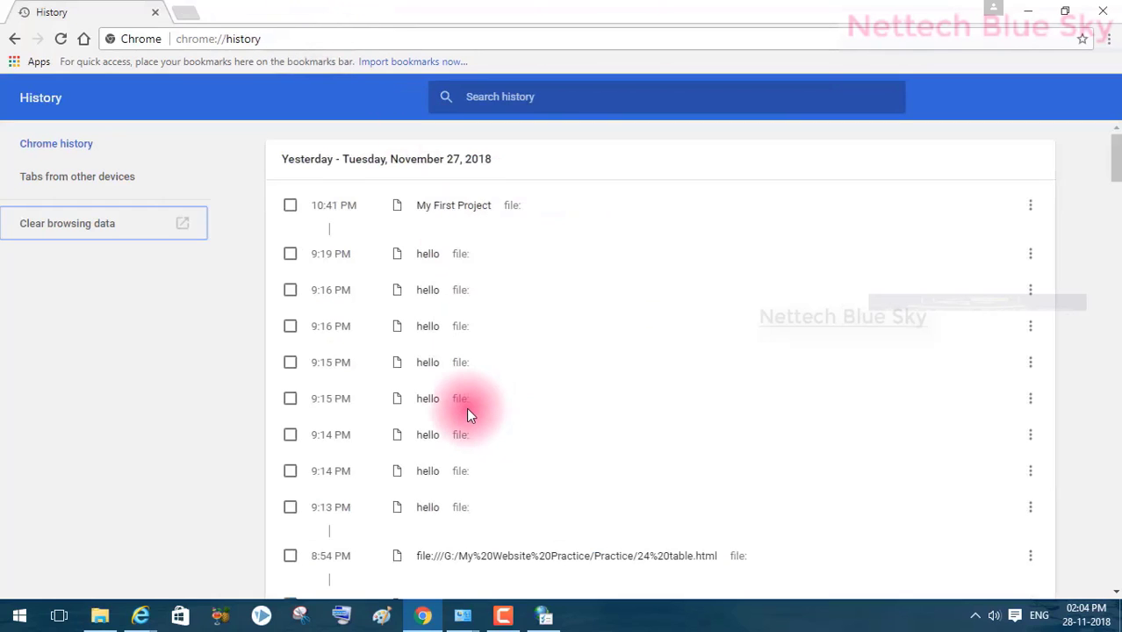
scroll(466, 407, "down", 20)
scroll(466, 405, "down", 10)
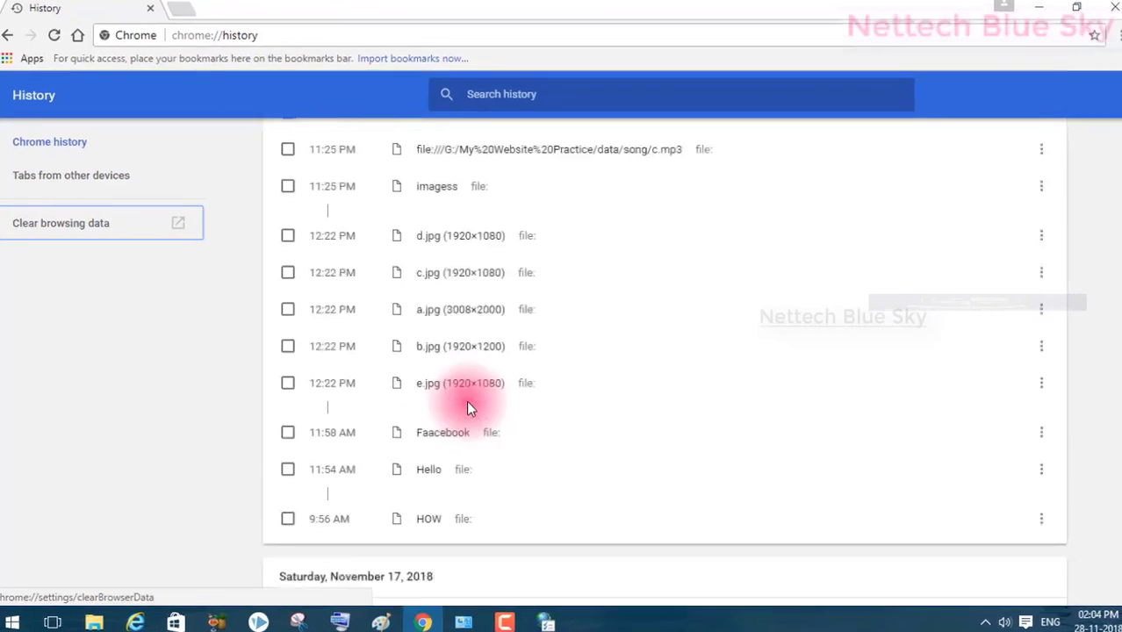
scroll(466, 399, "up", 20)
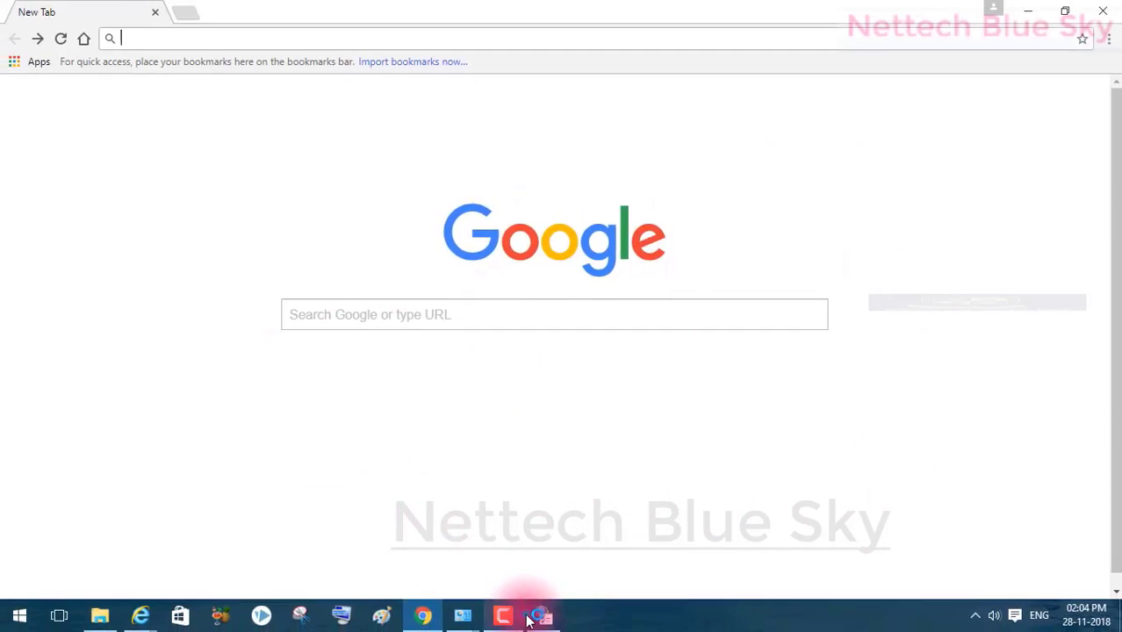
left_click(537, 618)
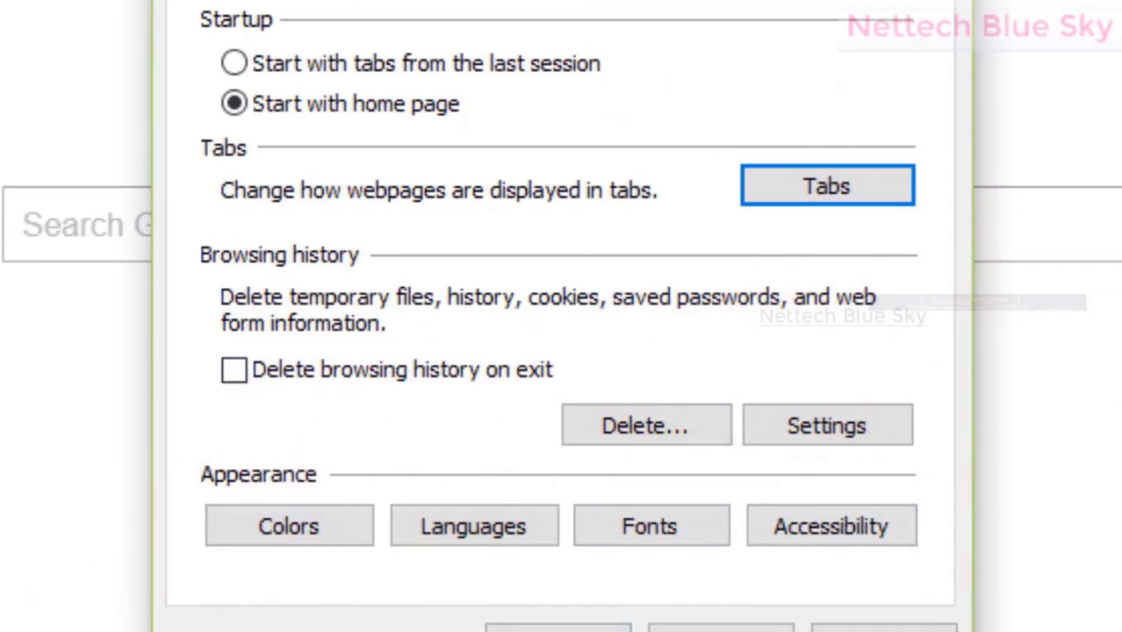
- Open the Chrome history page and bring up its Clear browsing data dialog
left_click(1071, 100)
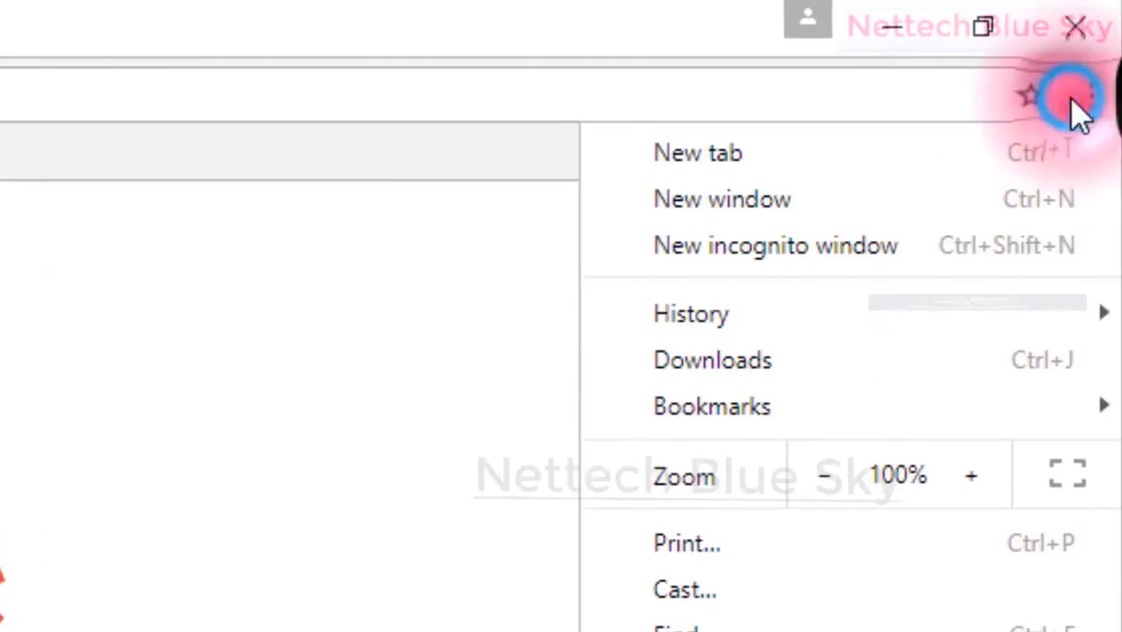
left_click(861, 315)
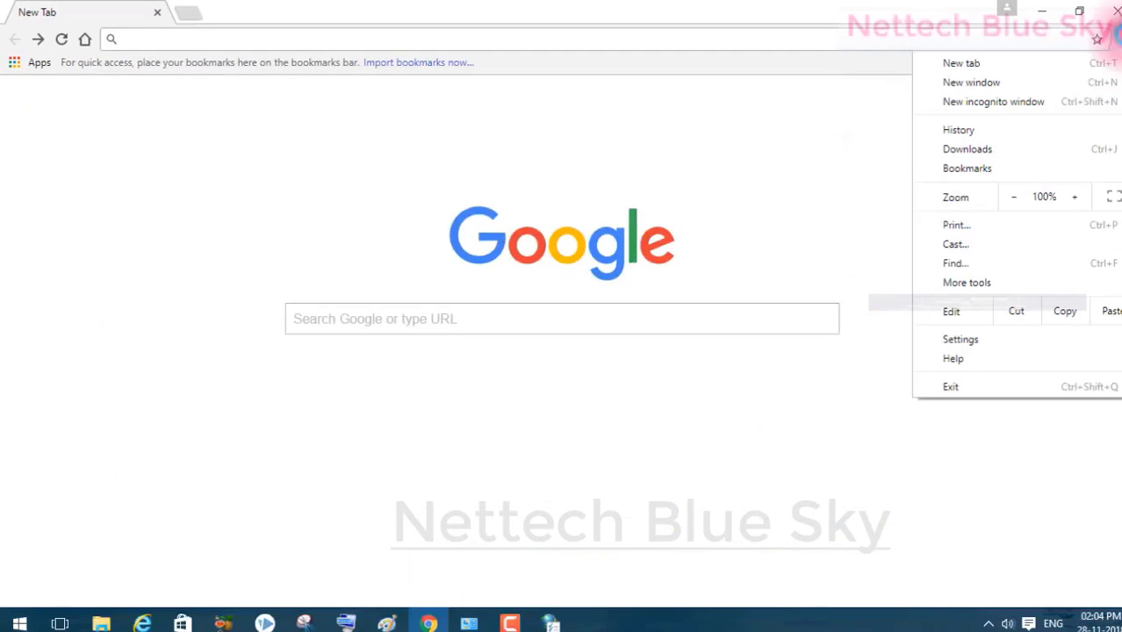
left_click(1022, 125)
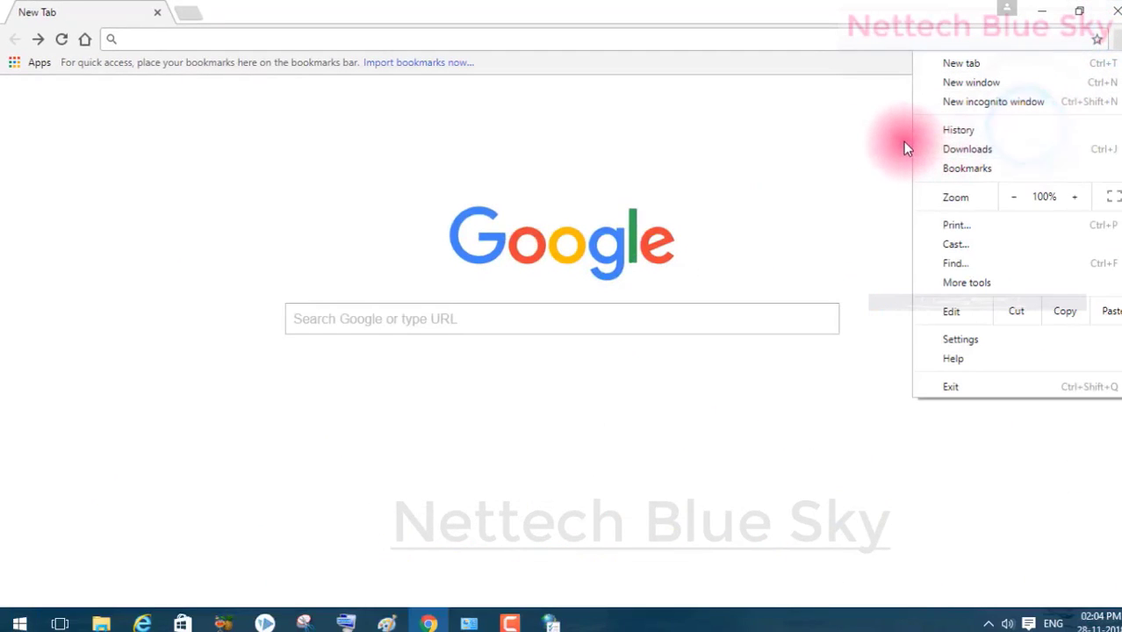
mouse_move(952, 135)
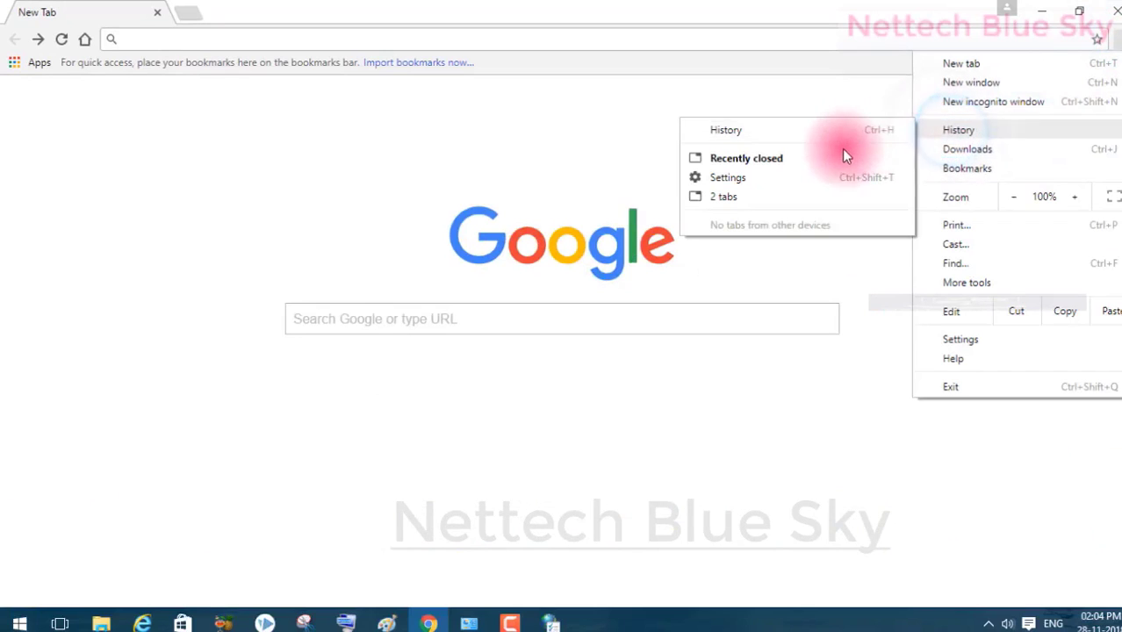
left_click(820, 141)
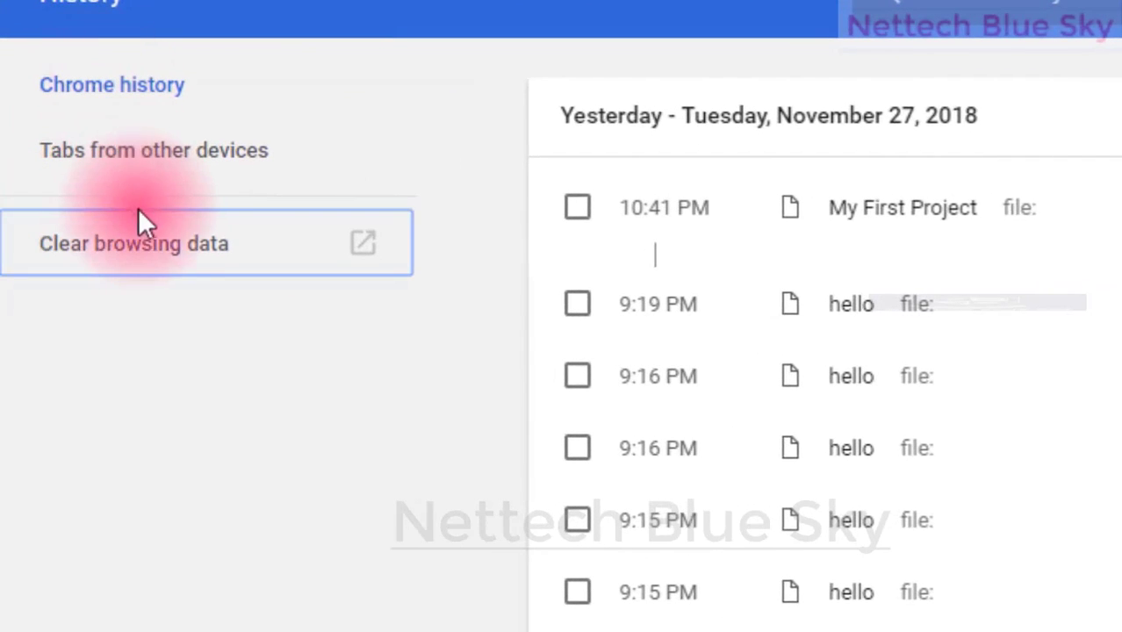
left_click(141, 230)
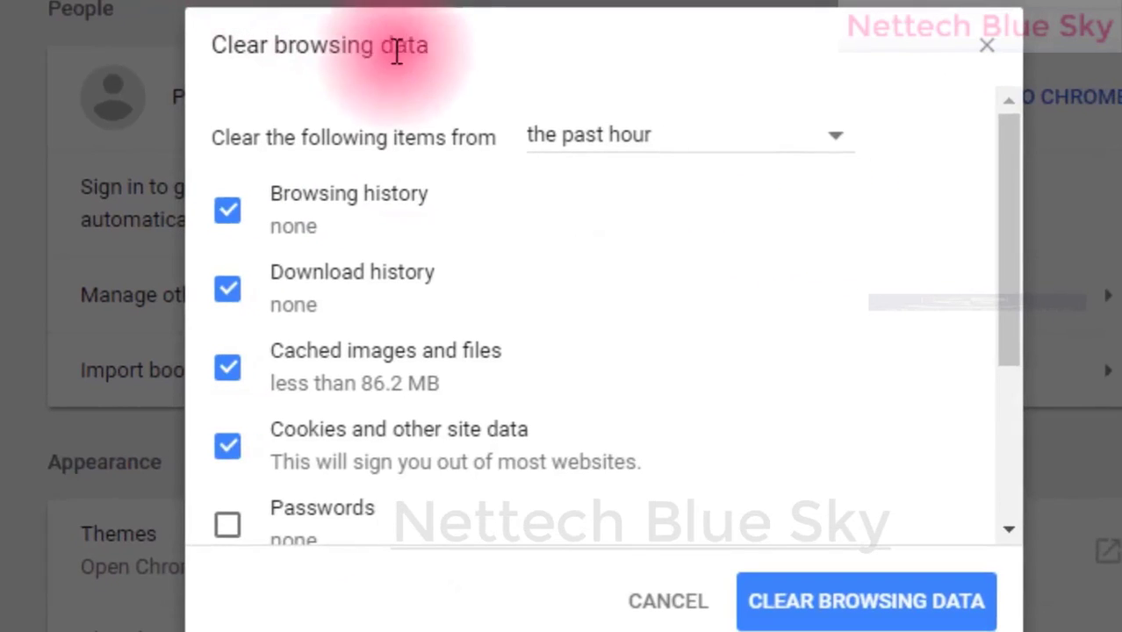
- Review the remaining data types in the clearing dialog, dismiss it without clearing, and close the Settings and History tabs
scroll(305, 476, "down", 3)
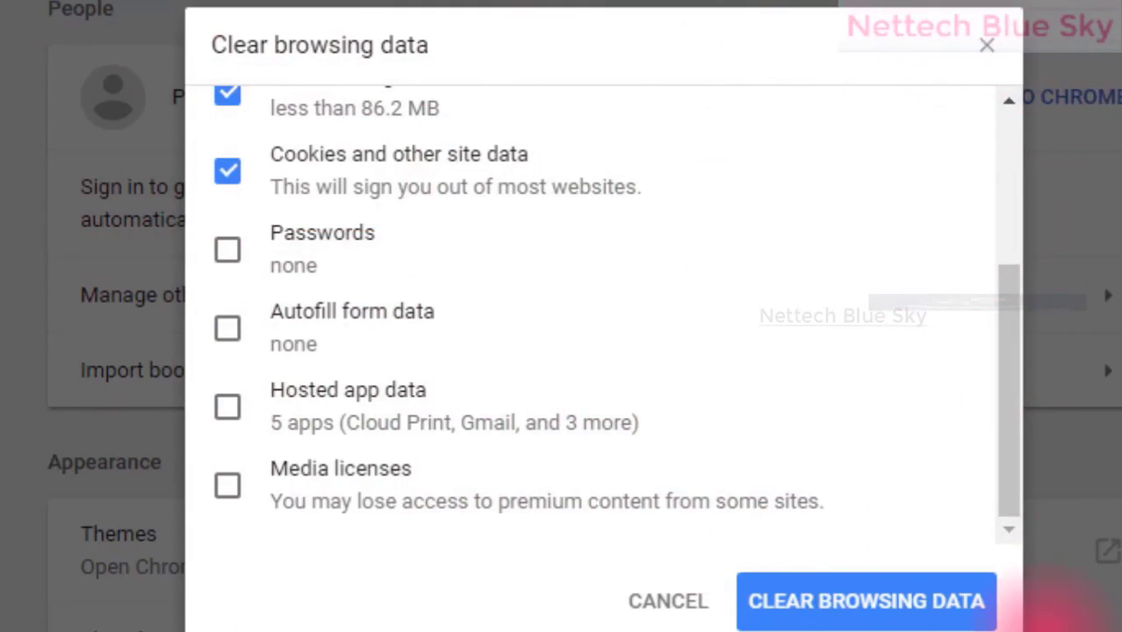
left_click(989, 55)
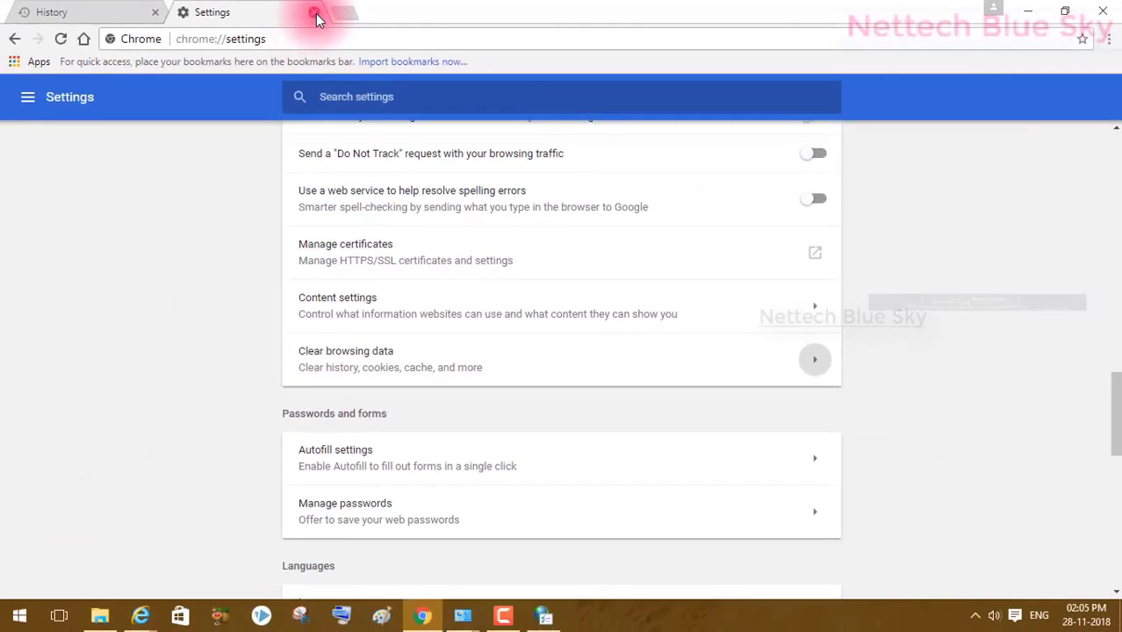
left_click(316, 14)
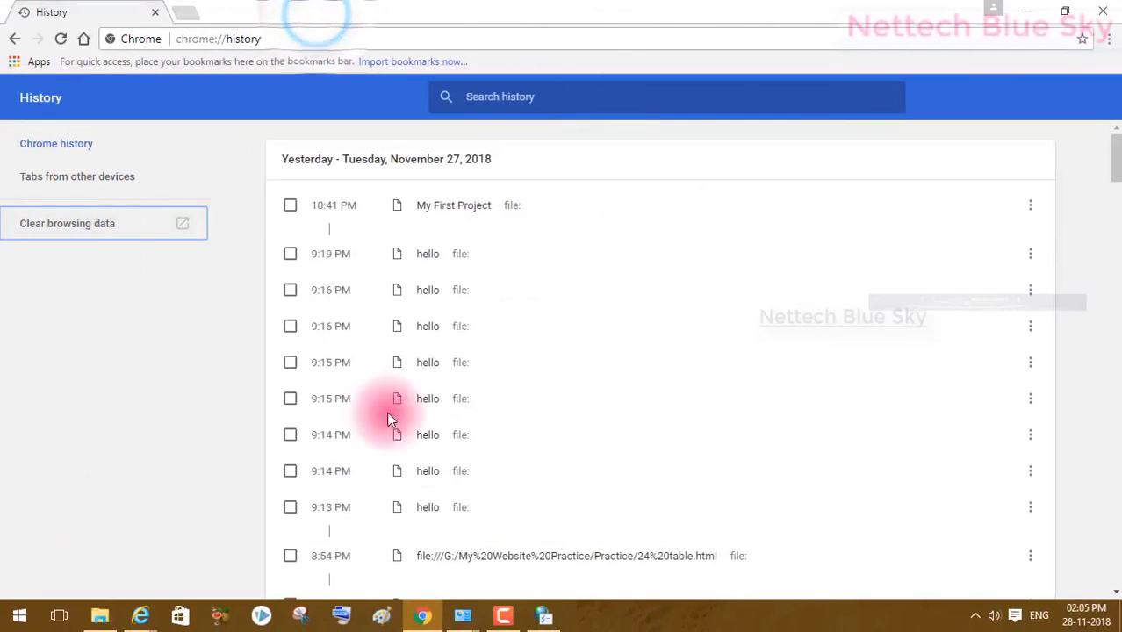
left_click(158, 12)
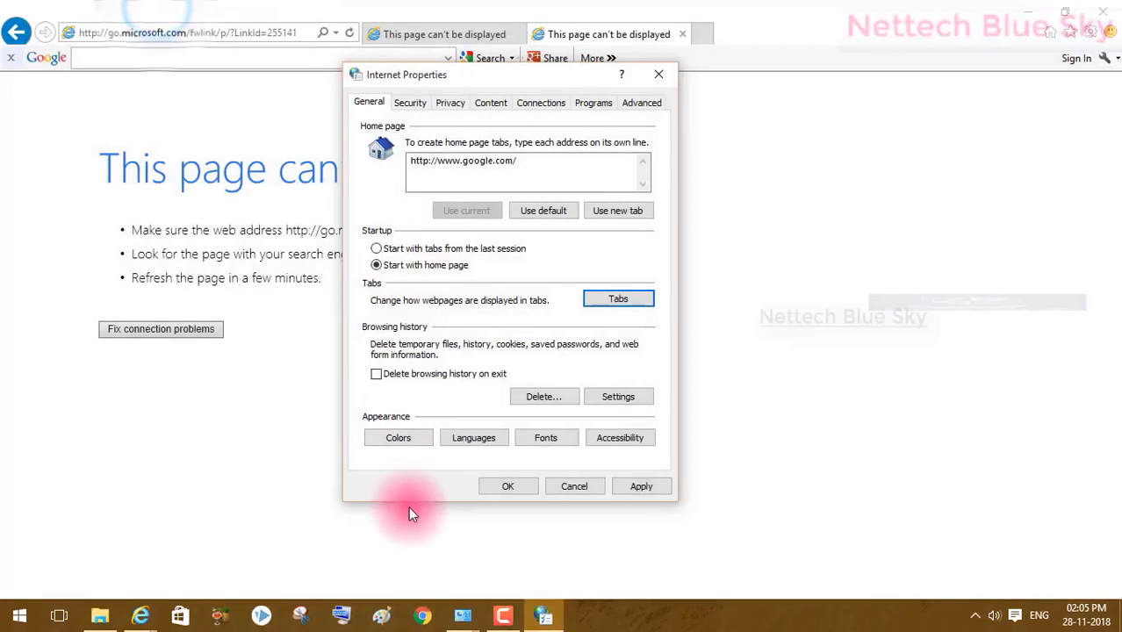
- Check the open Control Panel and Internet Explorer windows and return to the General settings of Internet Properties
left_click(544, 616)
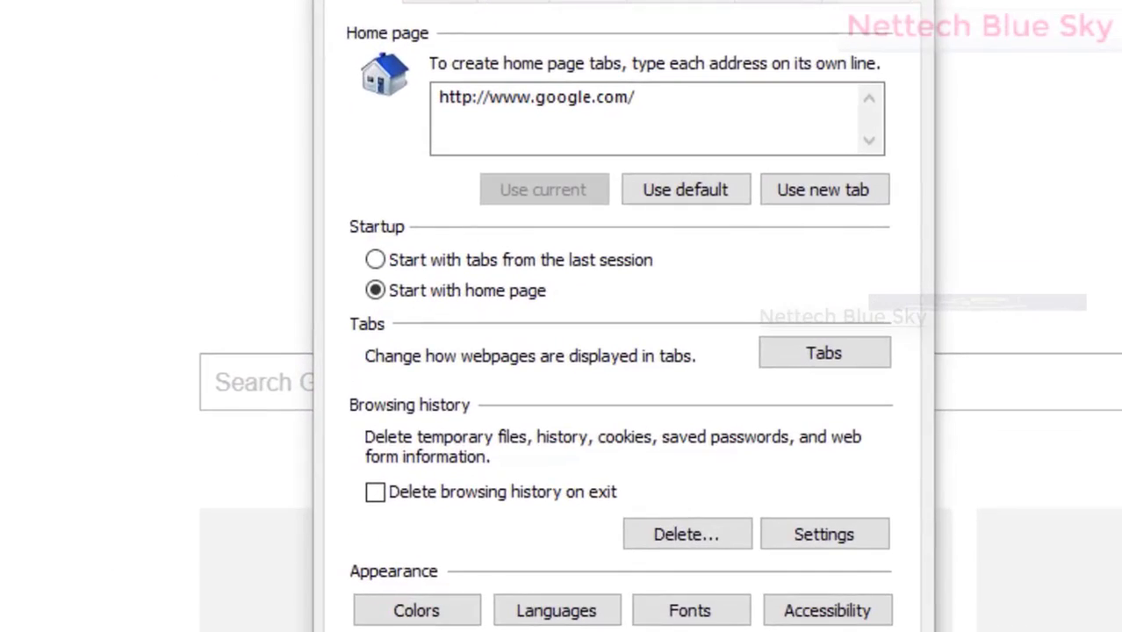
left_click(463, 616)
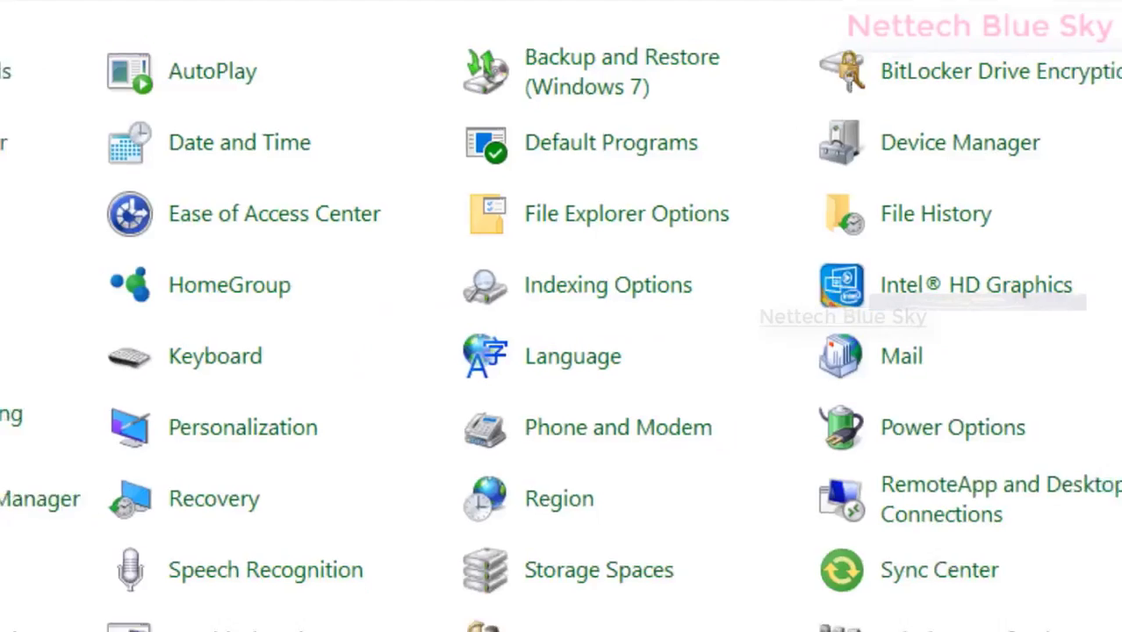
left_click(534, 621)
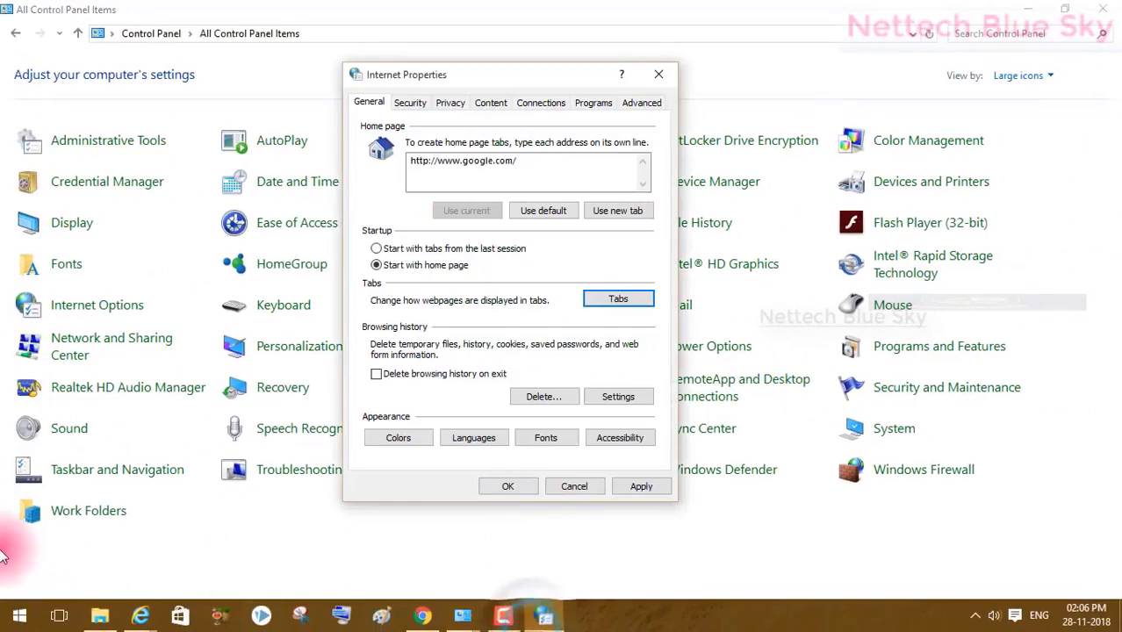
left_click(136, 619)
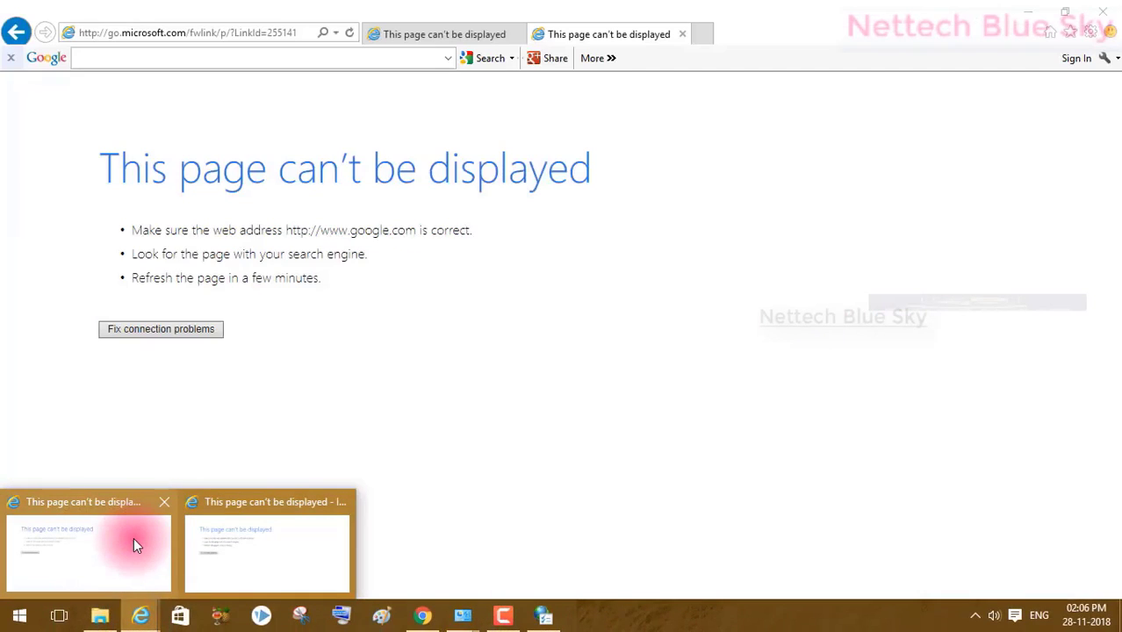
left_click(544, 620)
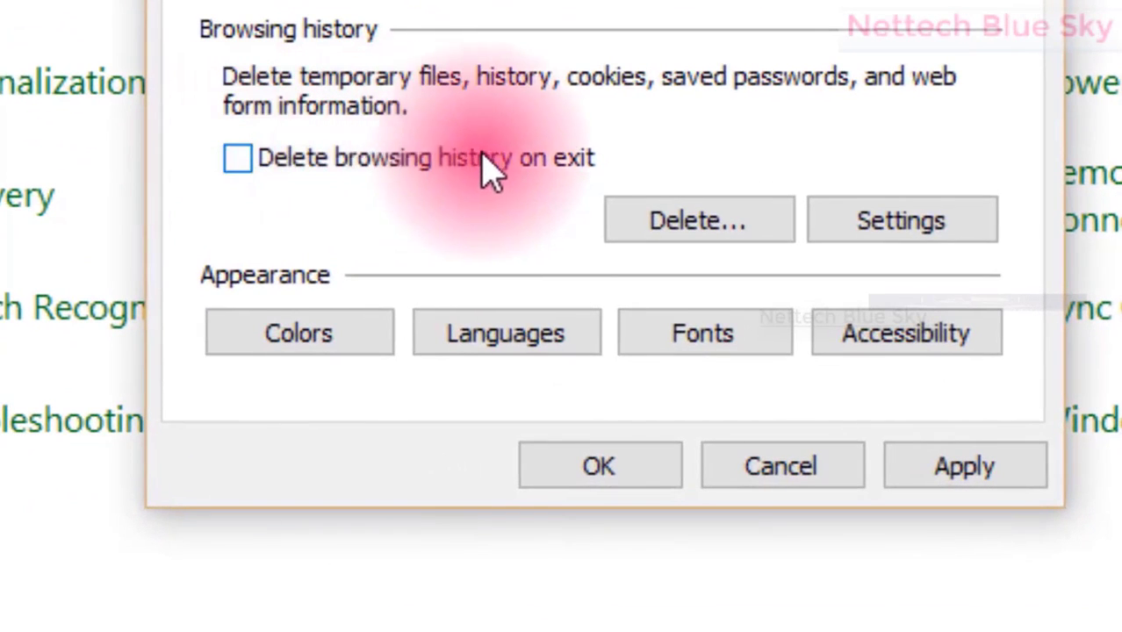
- Bring up the Delete Browsing History options in Internet Properties and select Download History, Form data and Passwords for deletion
left_click(268, 160)
left_click(650, 230)
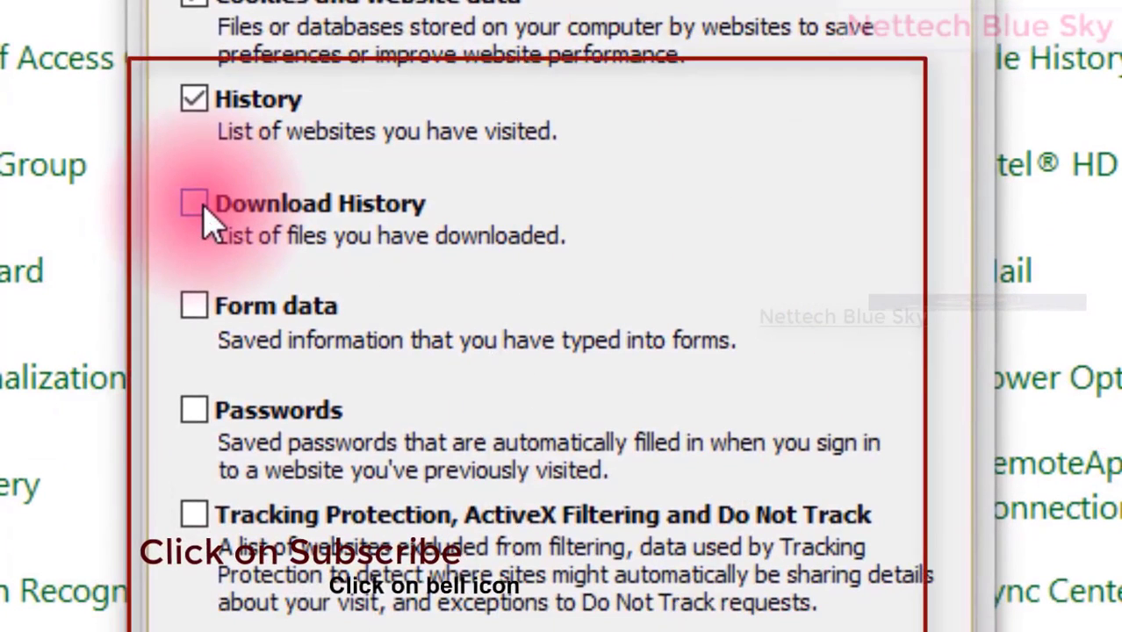
left_click(199, 209)
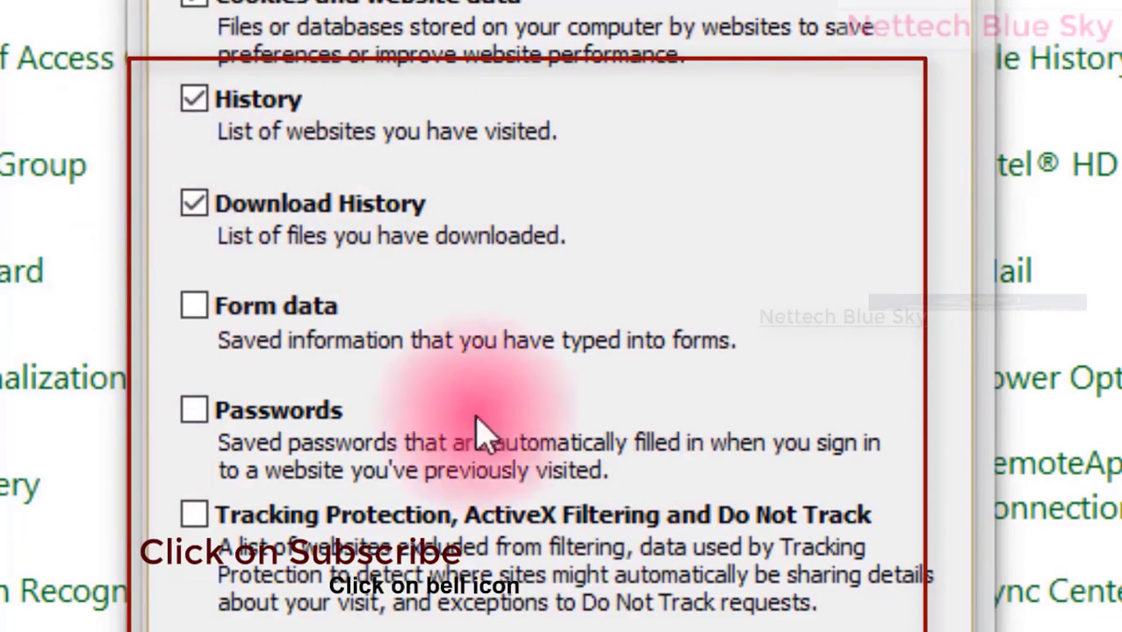
left_click(196, 304)
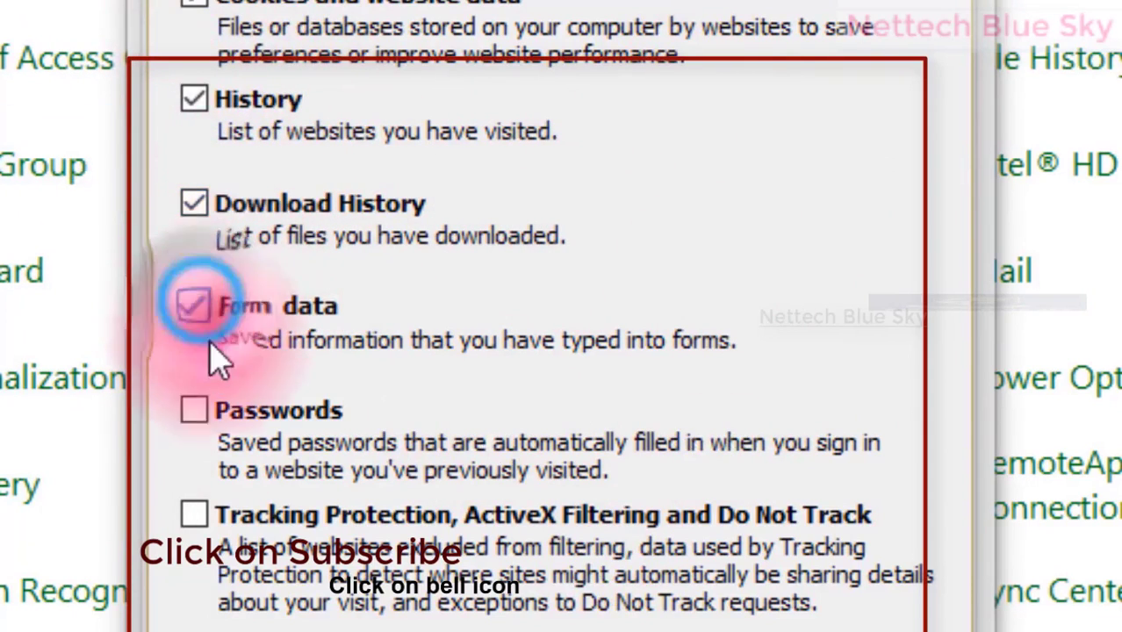
left_click(200, 417)
left_click(200, 417)
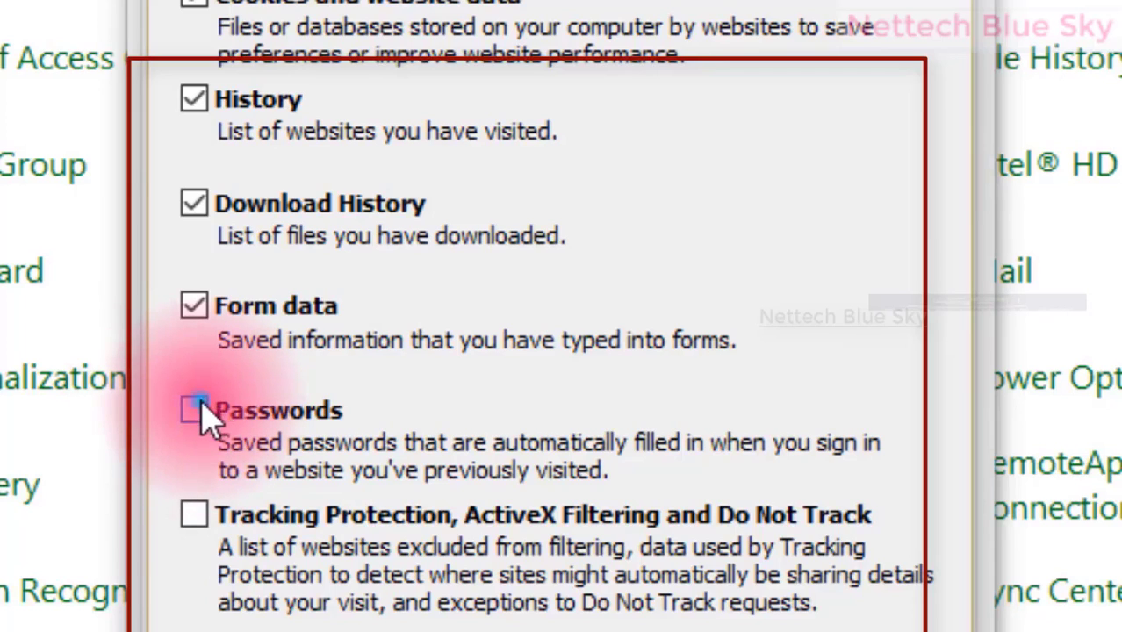
left_click(196, 411)
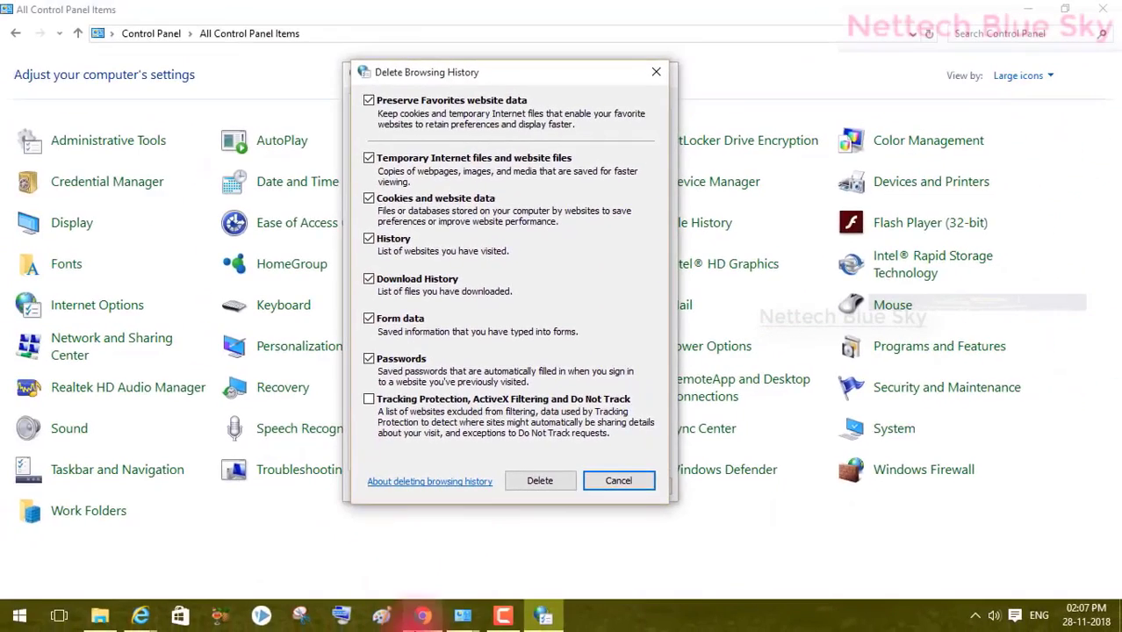
- Check the Chrome window, return to Delete Browsing History and select Tracking Protection, ActiveX Filtering and Do Not Track
left_click(423, 614)
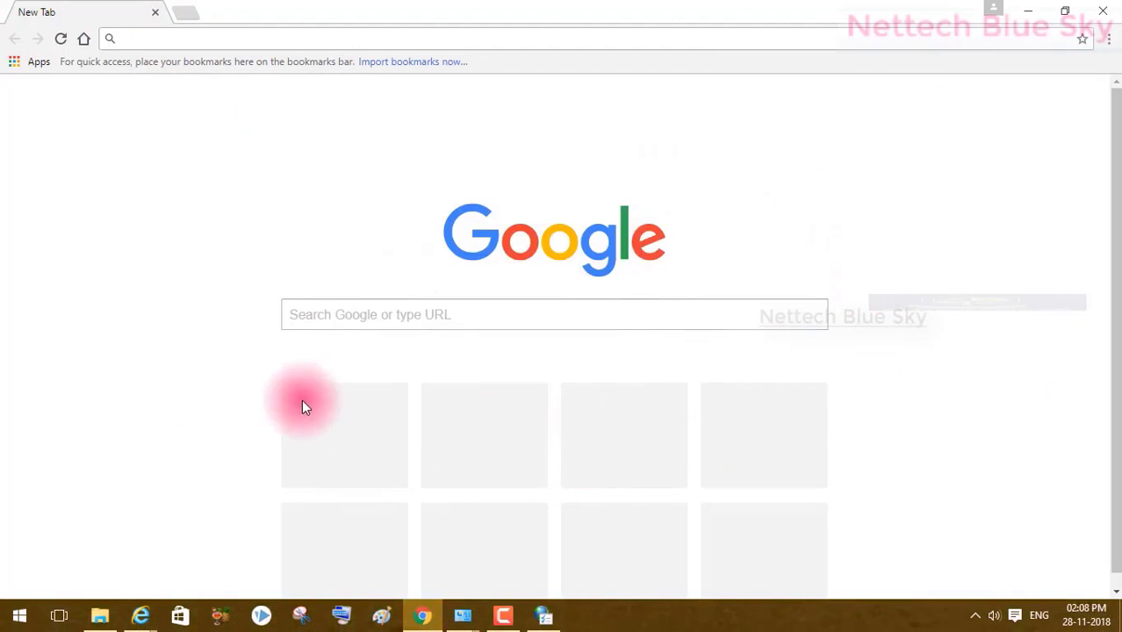
left_click(544, 618)
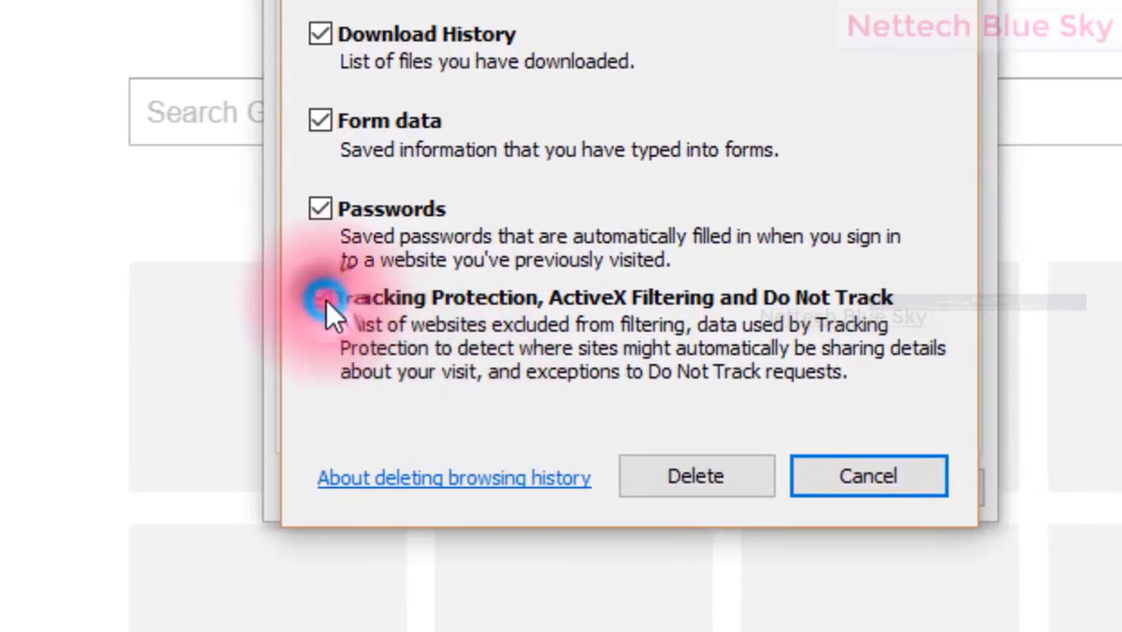
left_click(321, 298)
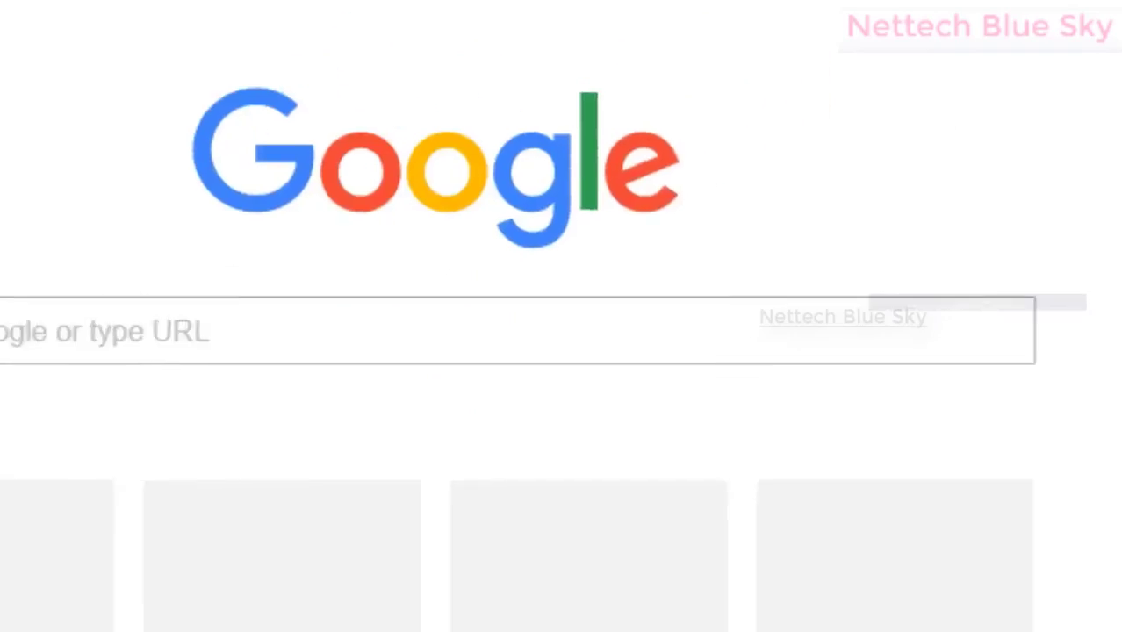
- Switch to Chrome, open its browsing history and look through the list of visited pages
left_click(1110, 75)
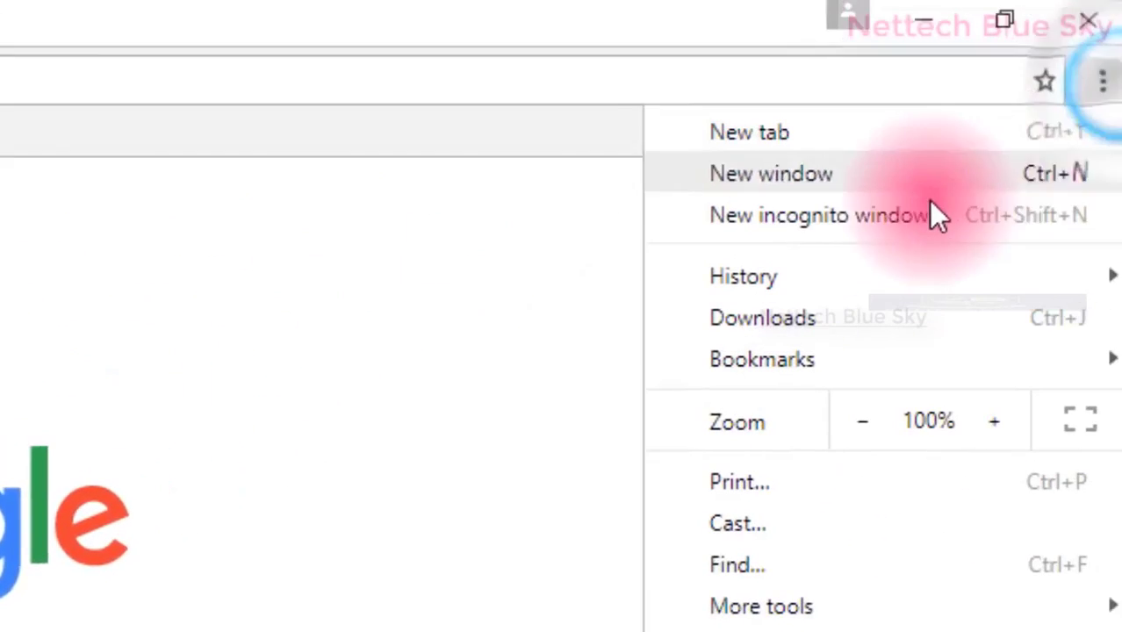
mouse_move(860, 259)
left_click(574, 283)
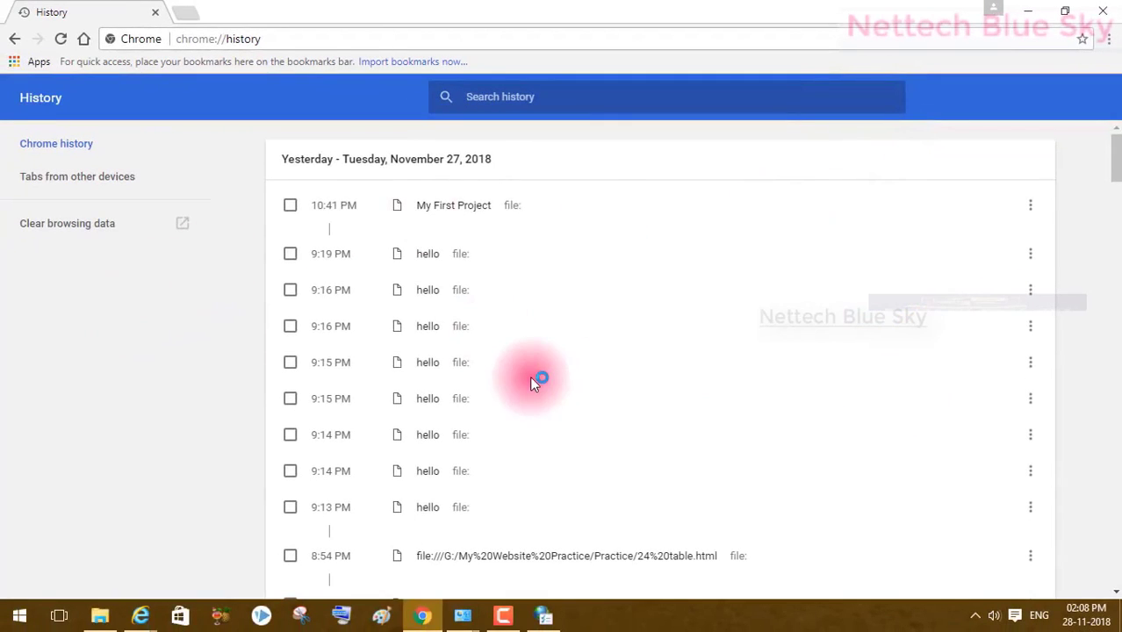
scroll(529, 375, "down", 20)
scroll(526, 380, "up", 20)
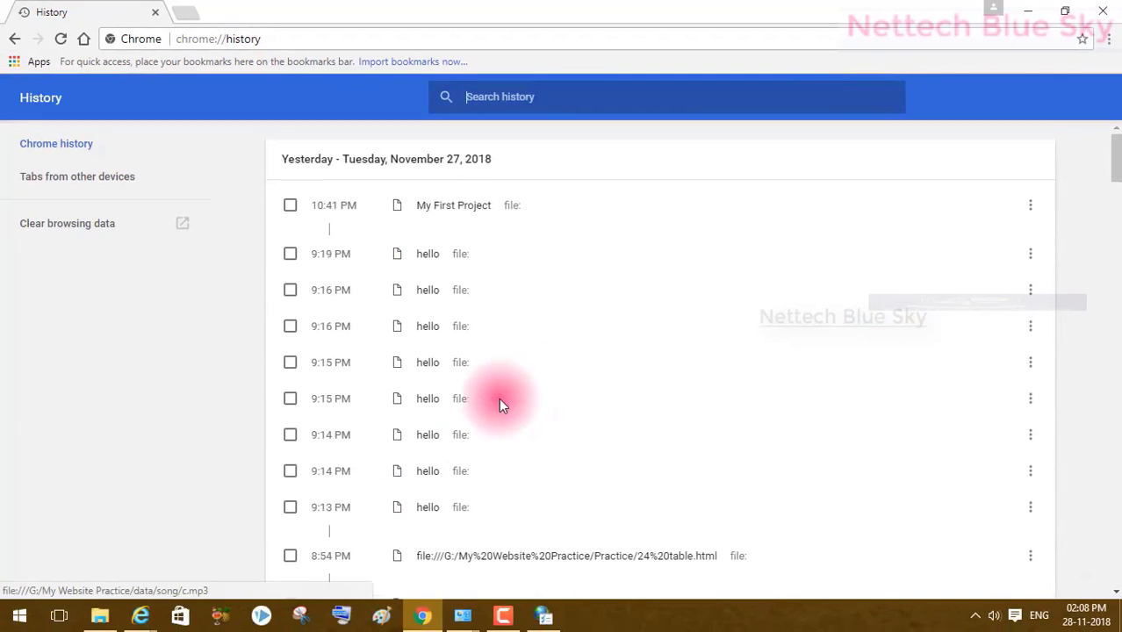
- Switch to the Internet Explorer window with the go.microsoft.com page and look over the options in its Tools menu
mouse_move(139, 619)
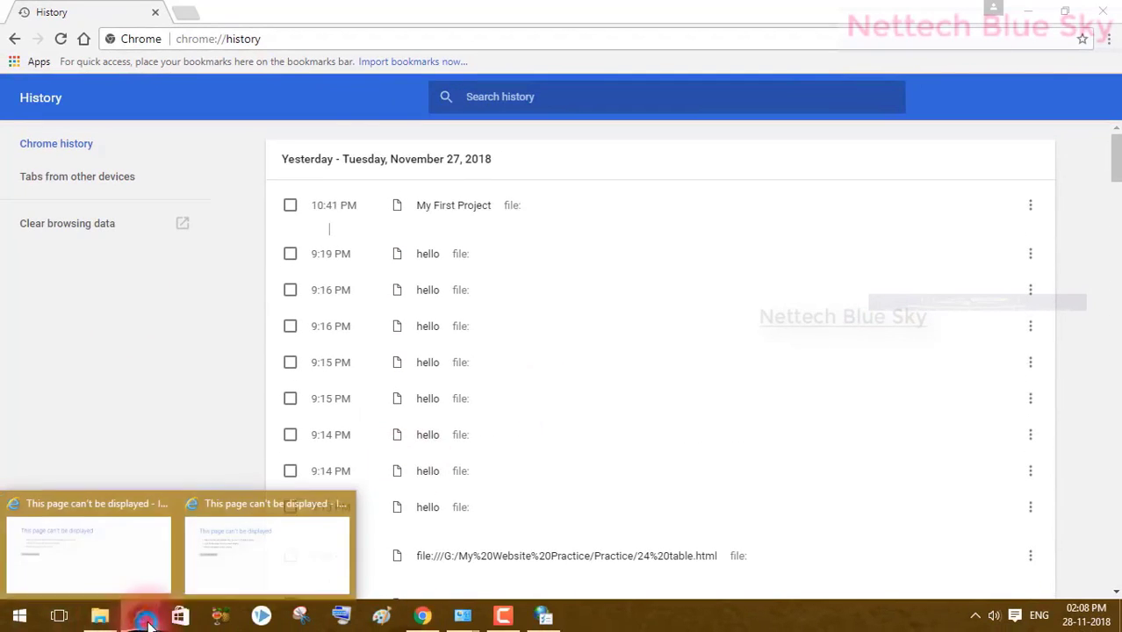
left_click(243, 549)
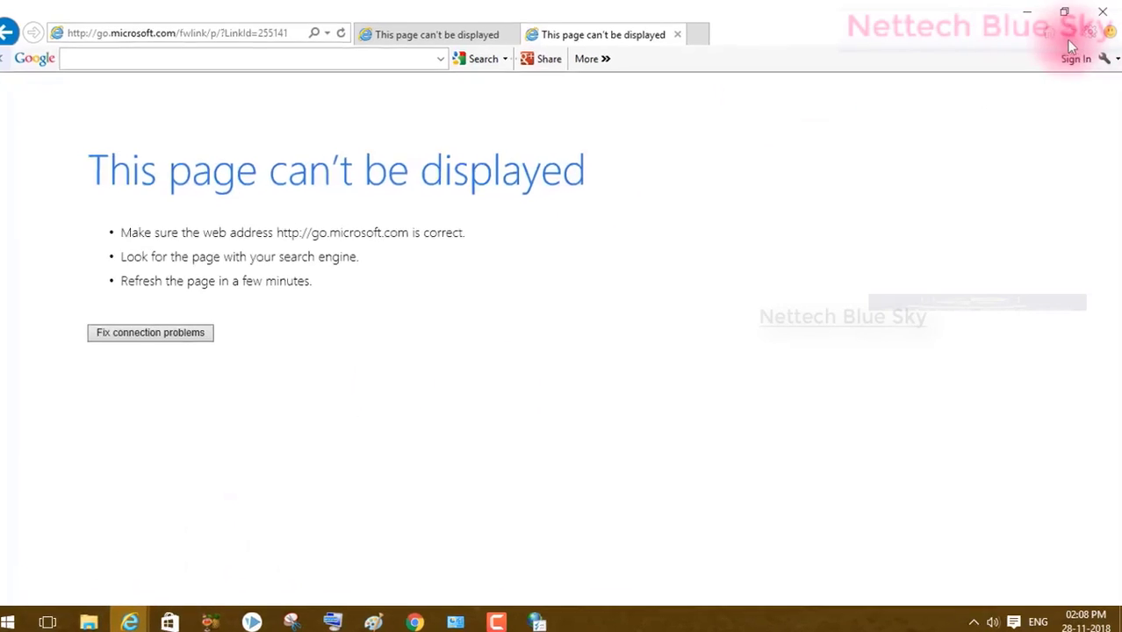
left_click(1087, 33)
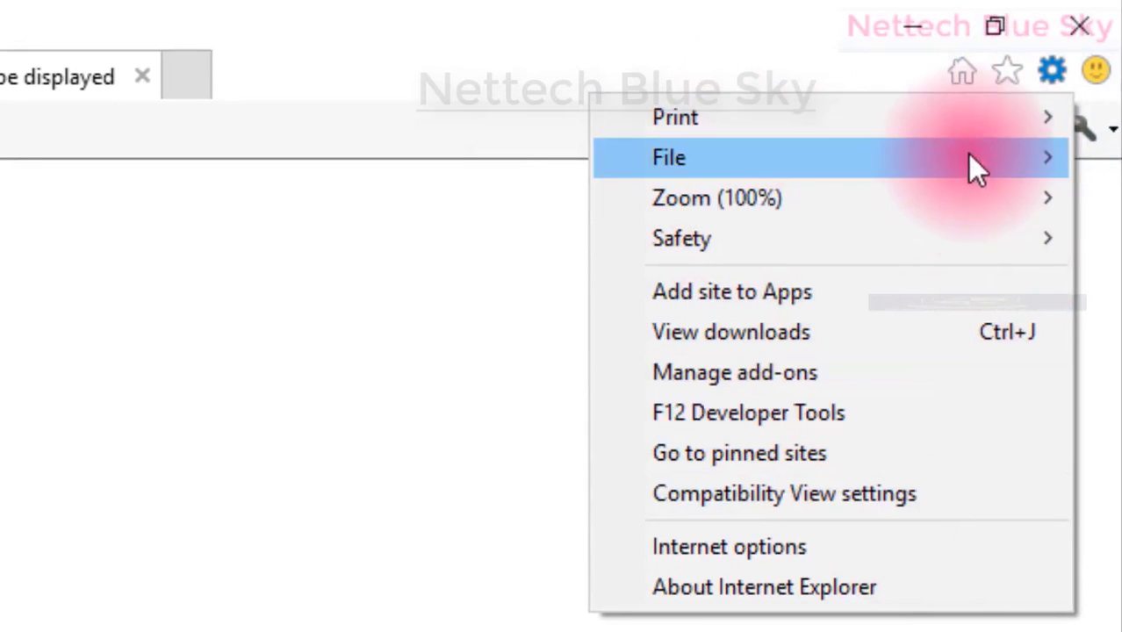
left_click(1068, 39)
left_click(1069, 37)
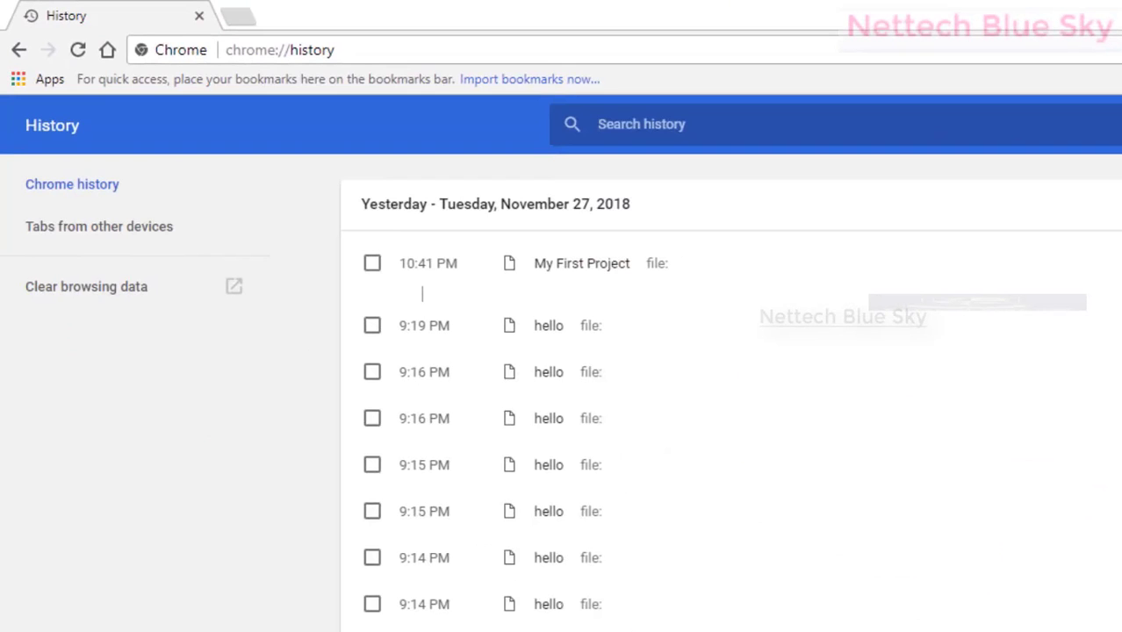
- Open Chrome's Clear browsing data options, set the time range to the beginning of time and clear the selected items
left_click(136, 287)
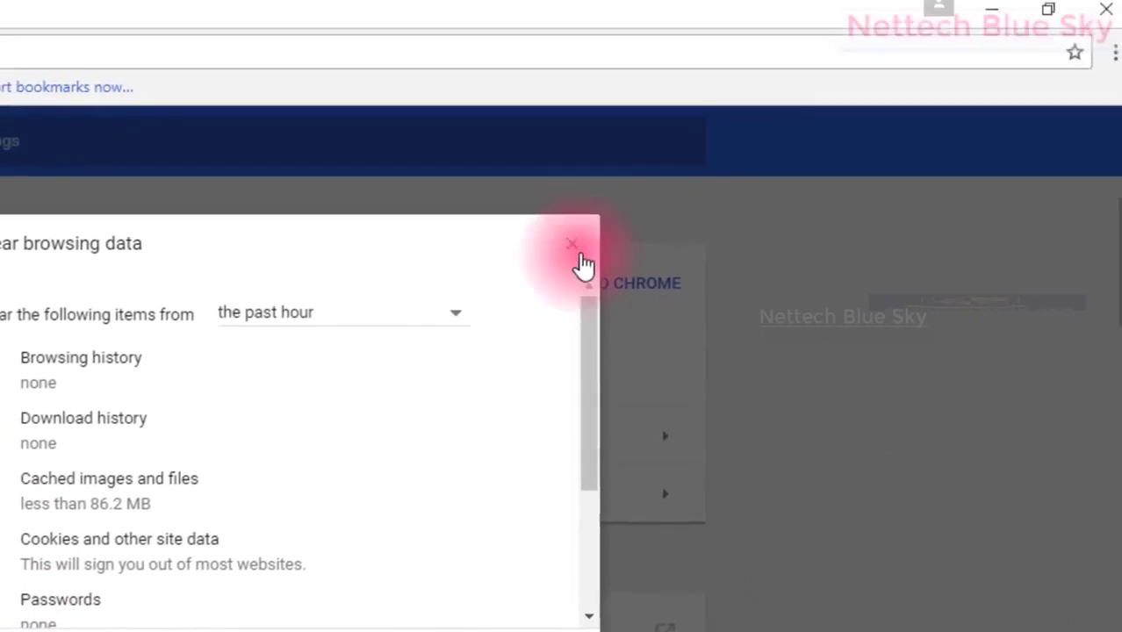
scroll(376, 375, "down", 3)
scroll(376, 373, "up", 3)
left_click(621, 99)
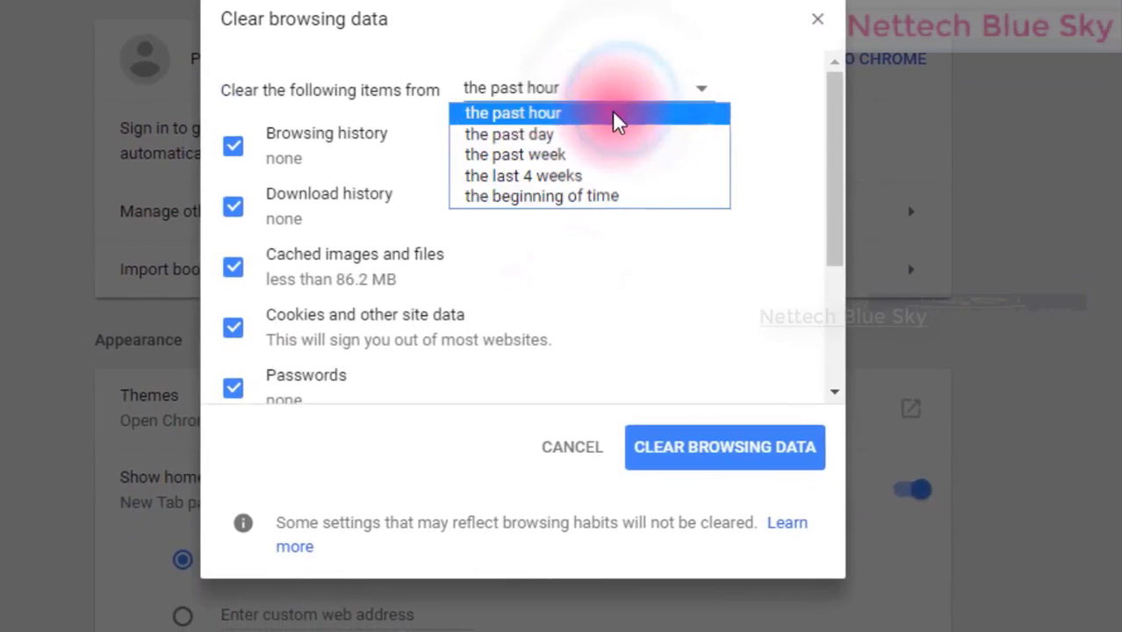
left_click(570, 89)
left_click(578, 90)
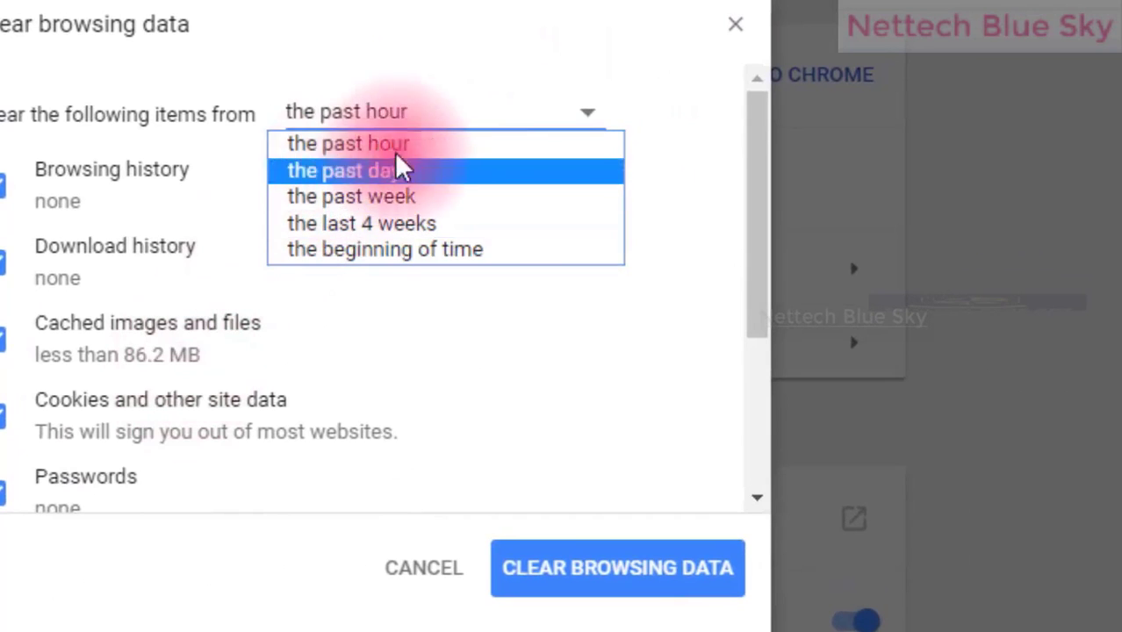
left_click(459, 259)
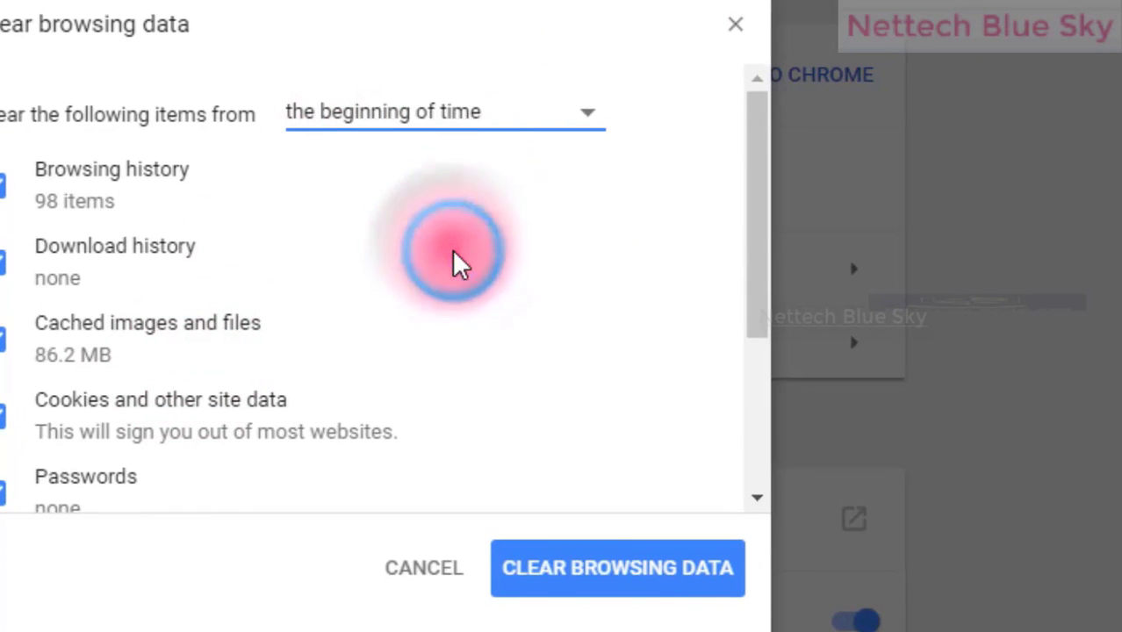
left_click(431, 119)
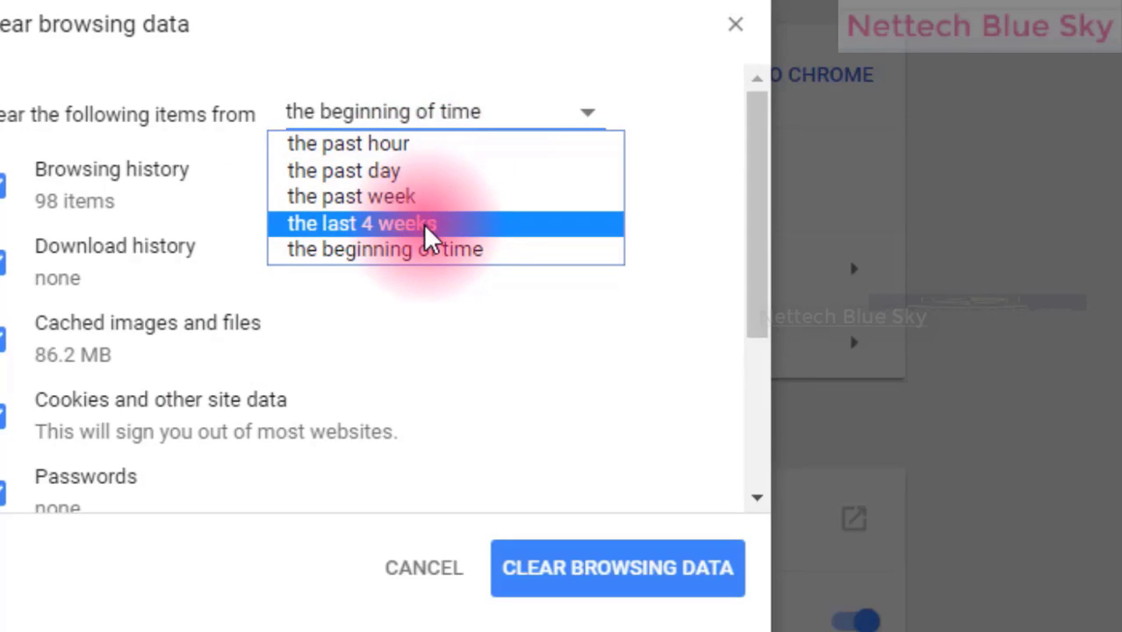
left_click(455, 252)
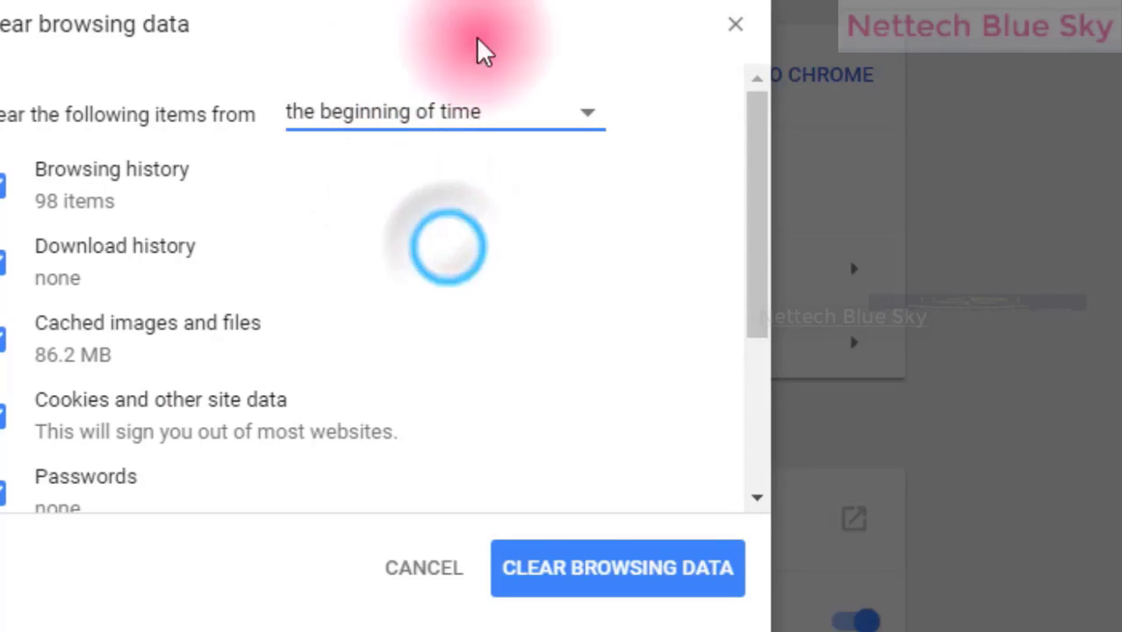
left_click(602, 595)
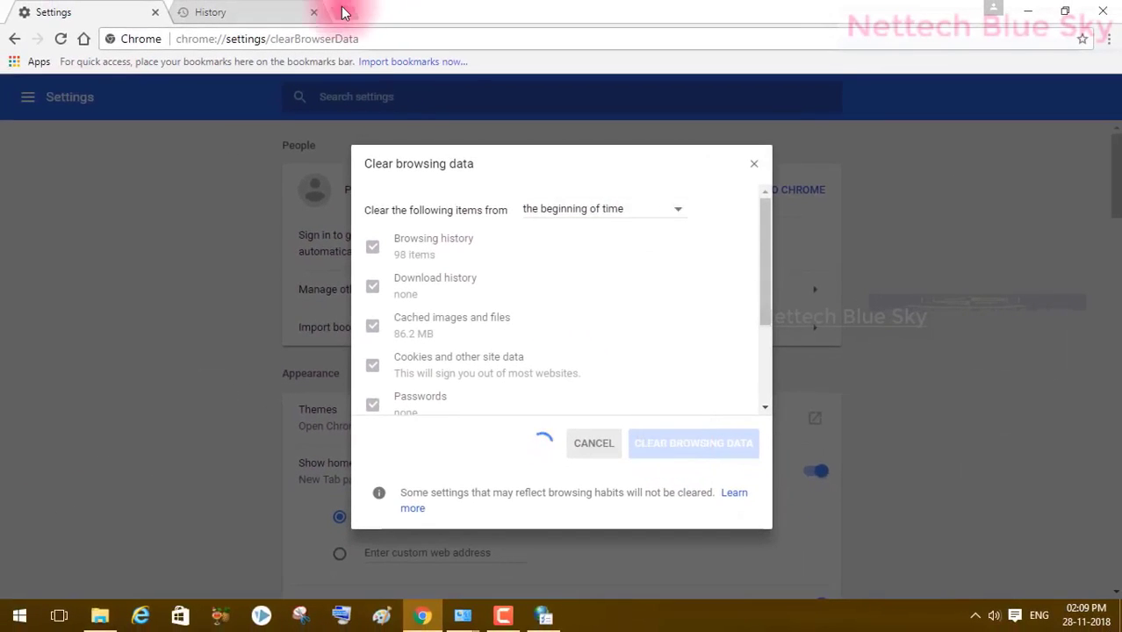
- Check Chrome's browsing history page after clearing the data, and close the extra tabs so only a new tab stays open
left_click(339, 14)
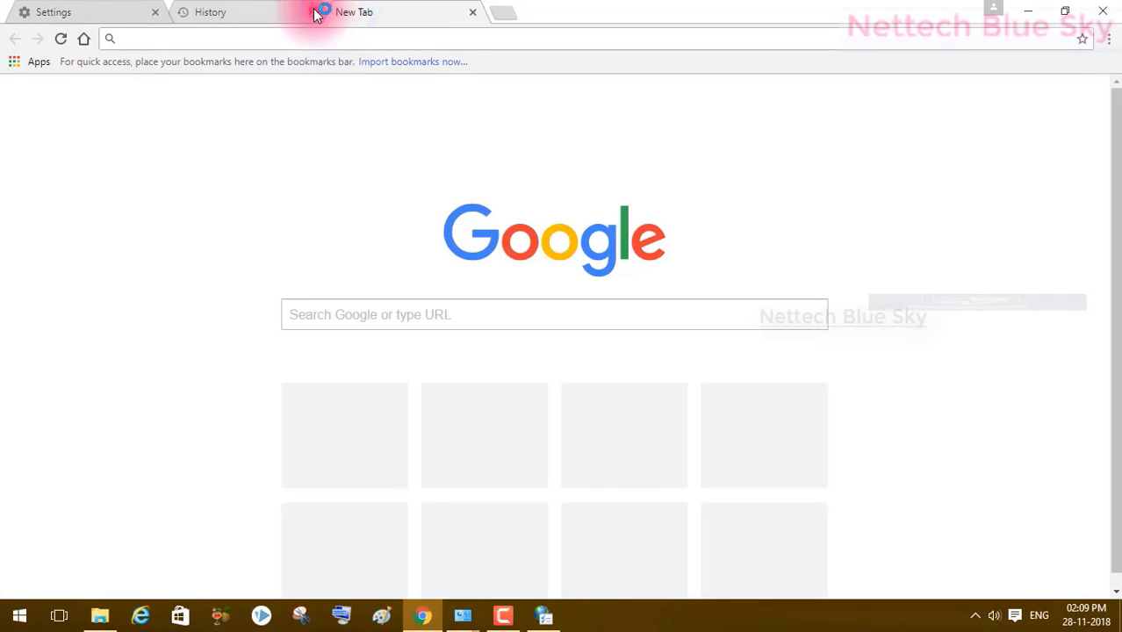
left_click(123, 11)
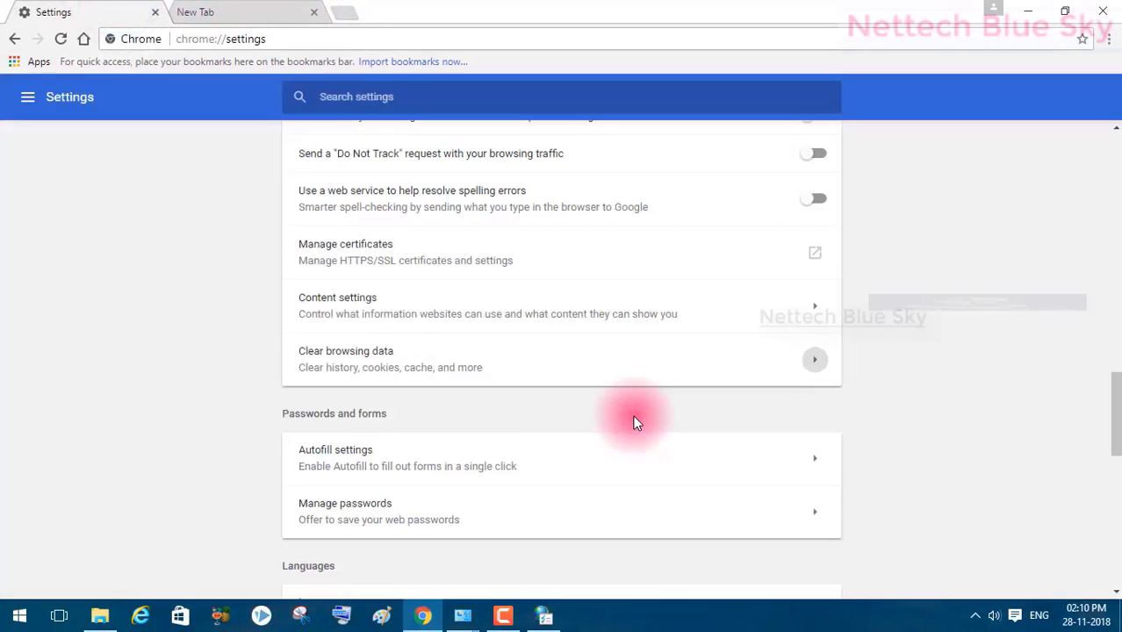
left_click(259, 10)
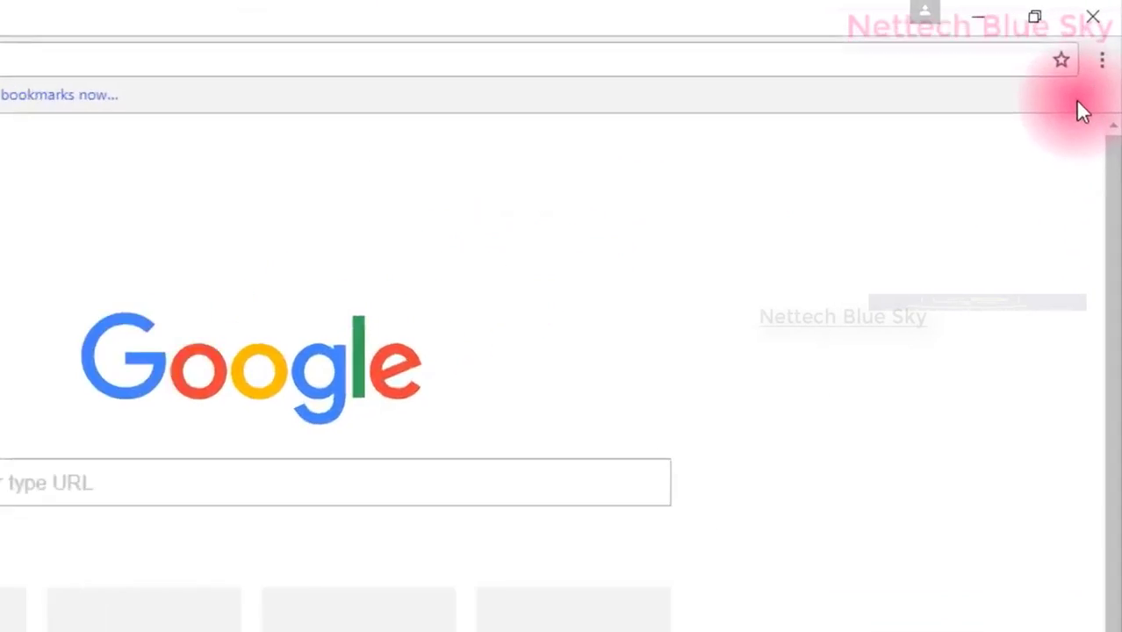
left_click(1108, 39)
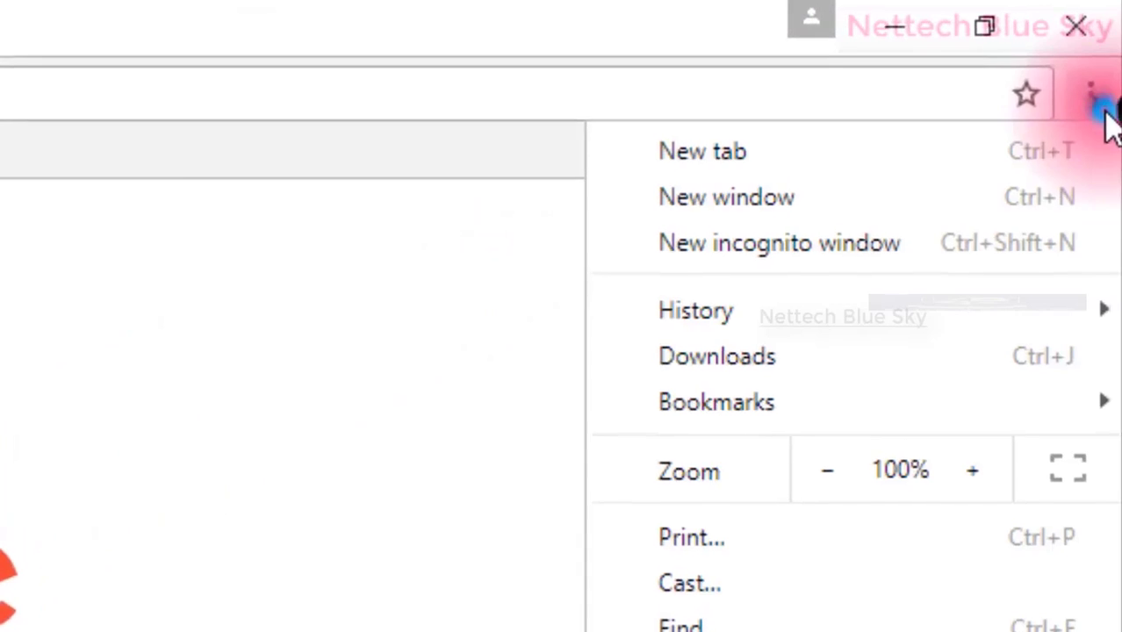
left_click(745, 327)
left_click(582, 309)
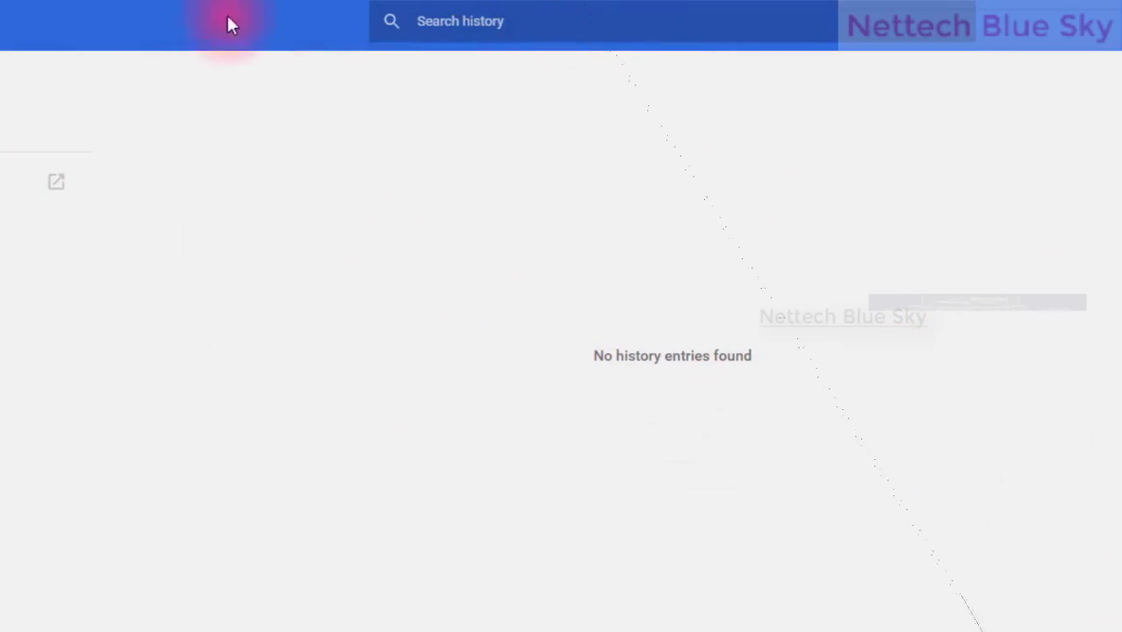
left_click(425, 15)
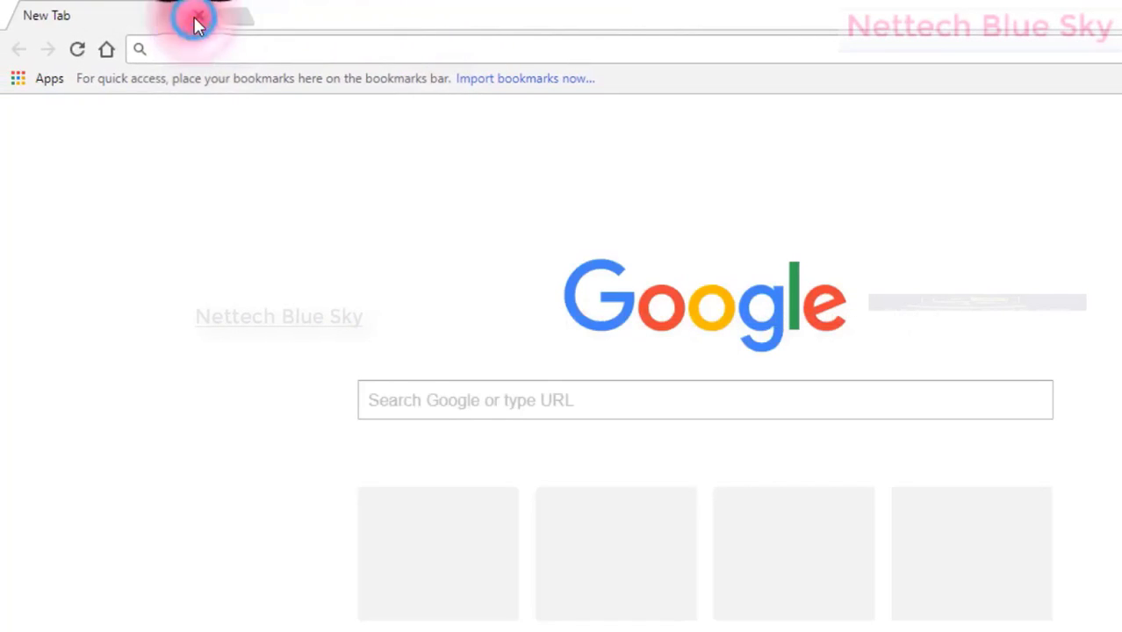
- Switch to Internet Properties, look over the Colors options under Appearance and close them without changes
left_click(556, 619)
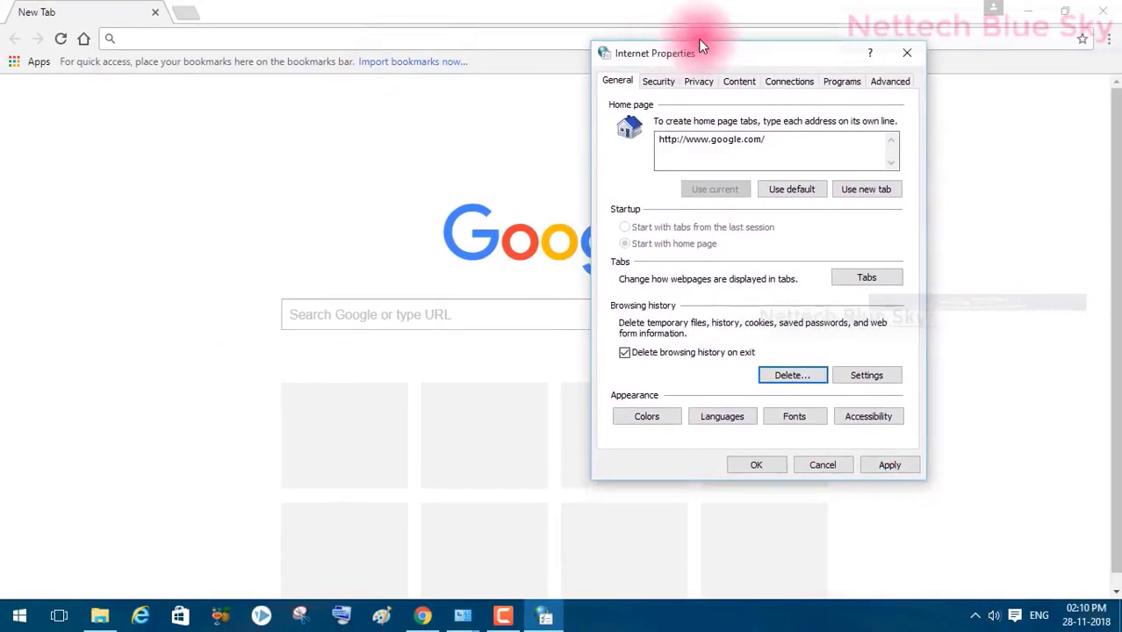
left_click_drag(700, 46, 799, 56)
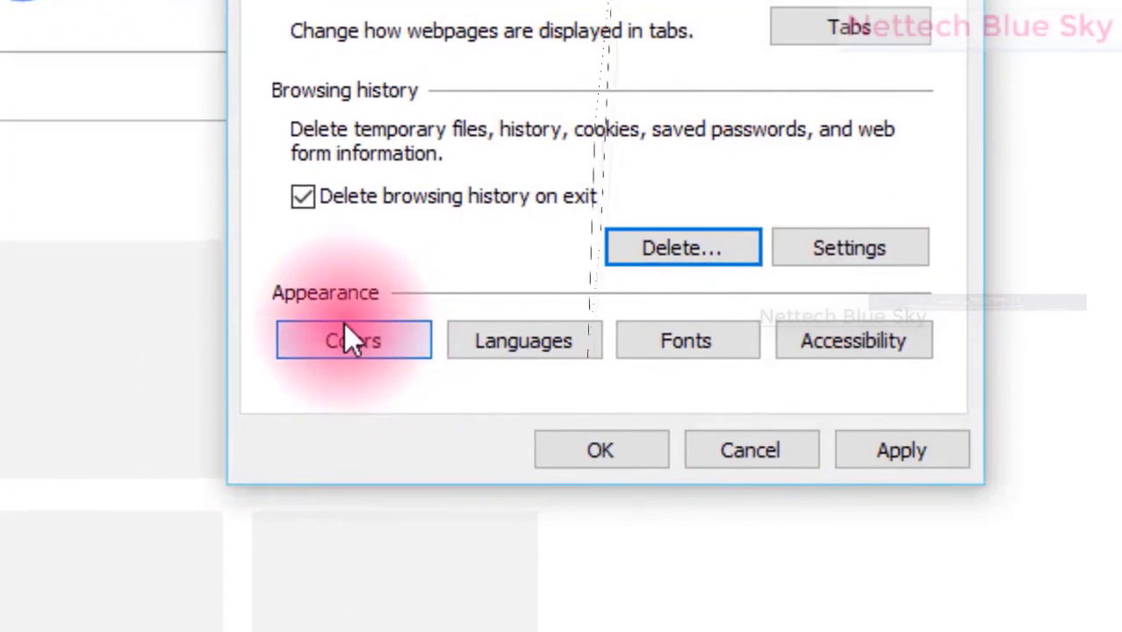
left_click(347, 340)
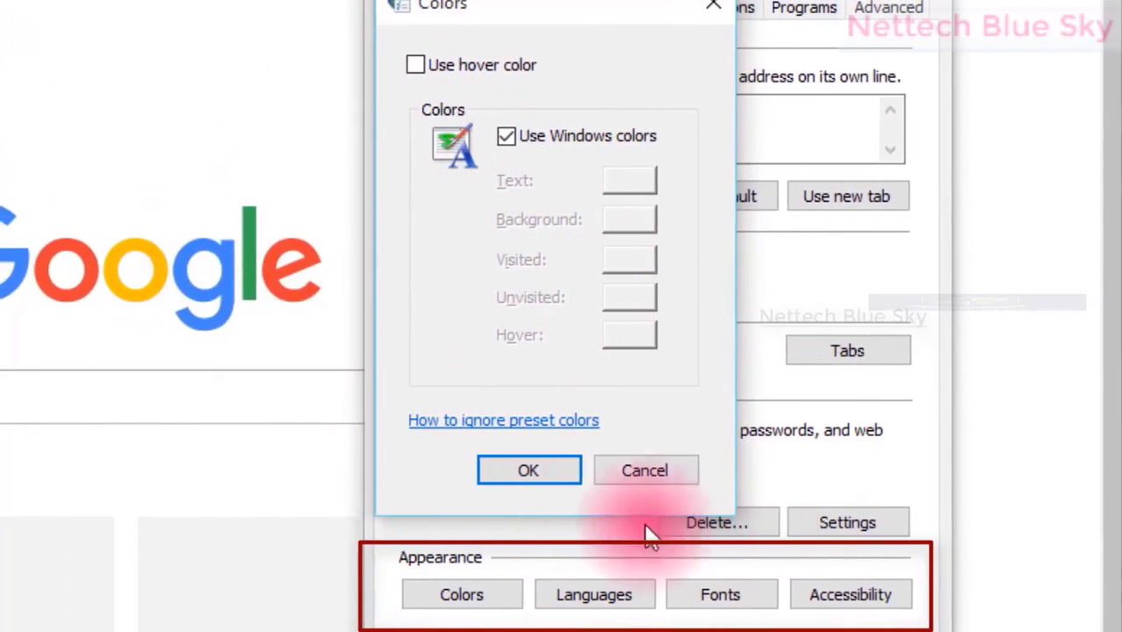
left_click(633, 471)
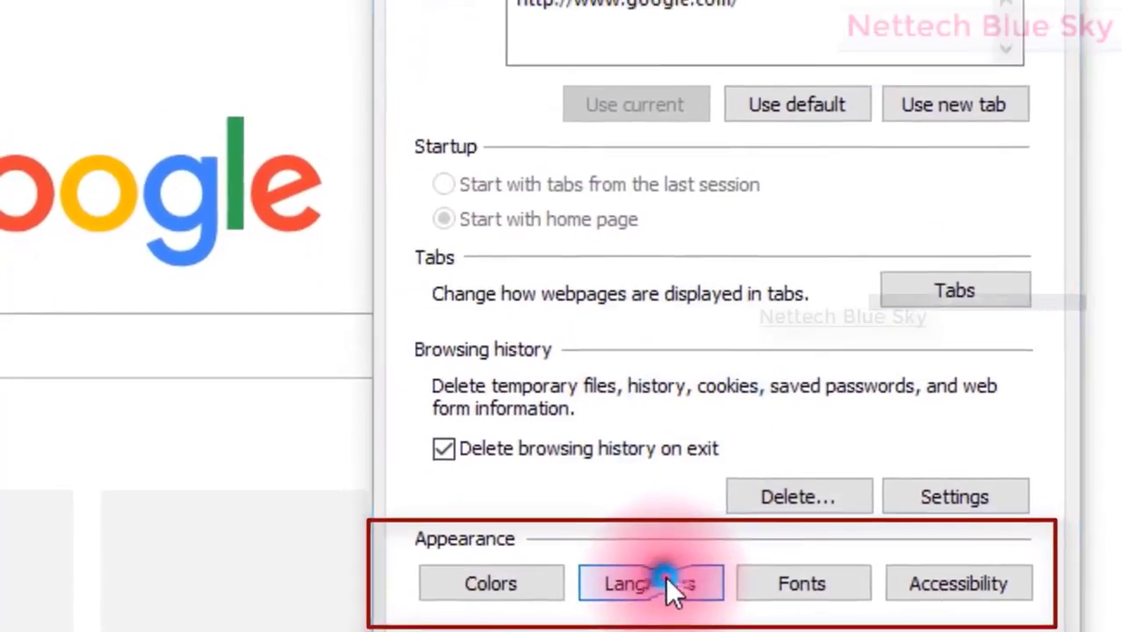
- Examine the Language Preference options, including the Control Panel language list and the prefix and suffix options, and close them without changes
left_click(665, 585)
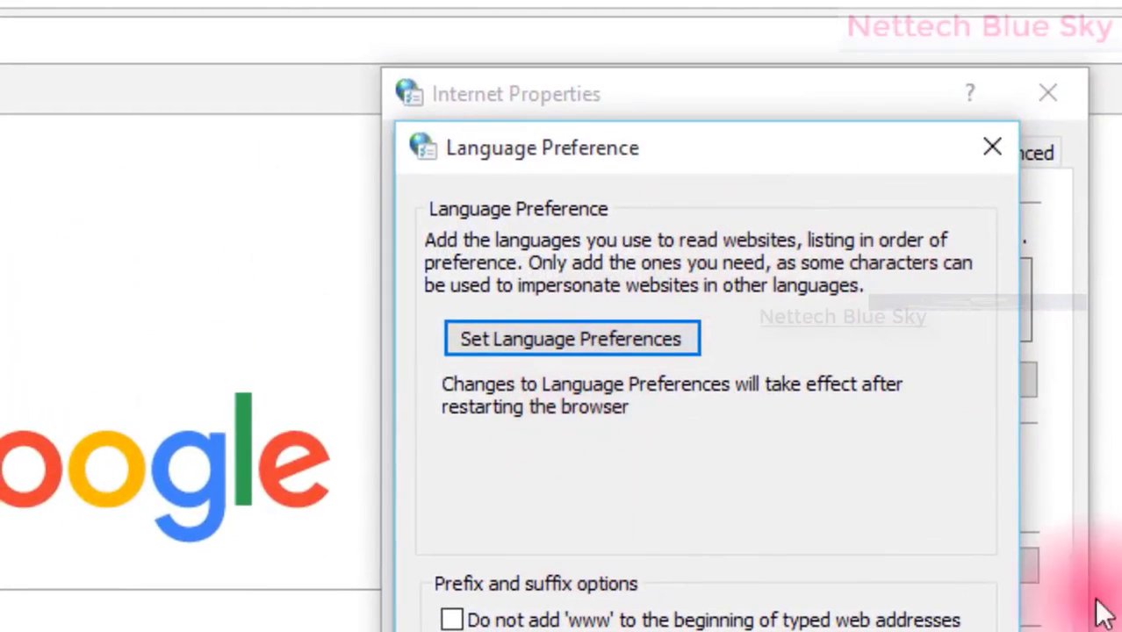
left_click(530, 333)
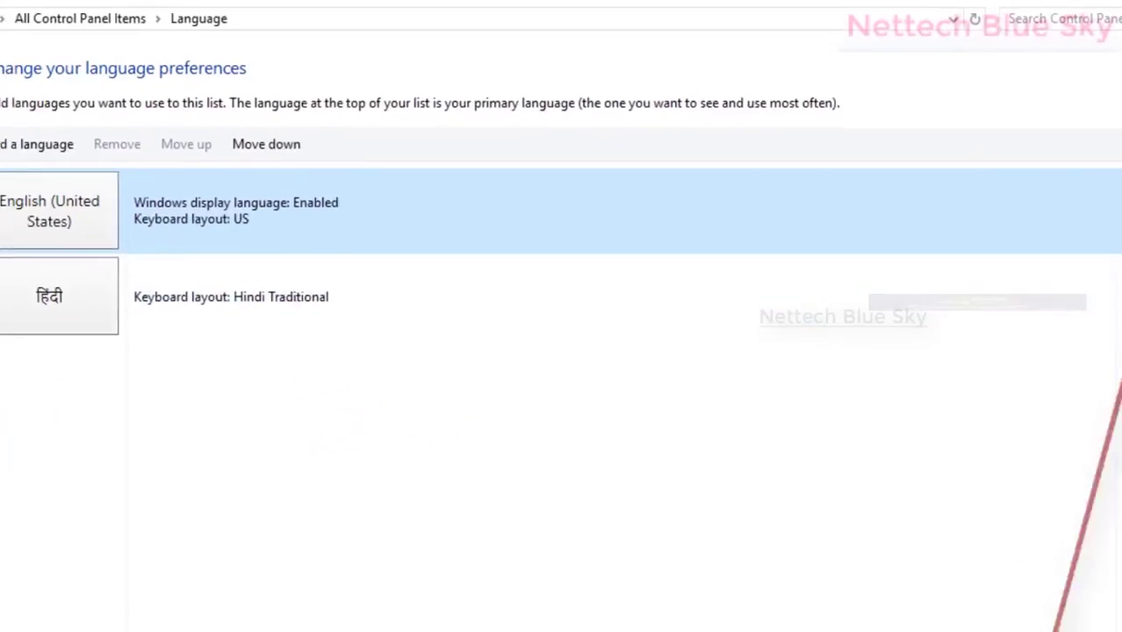
left_click(162, 504)
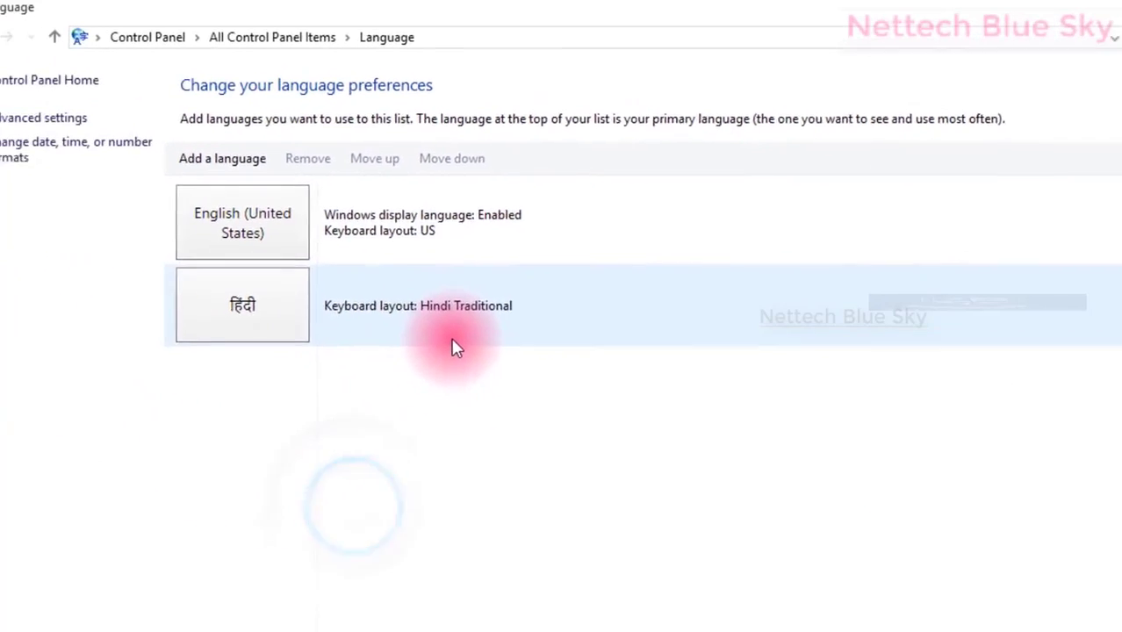
key("alt+Tab")
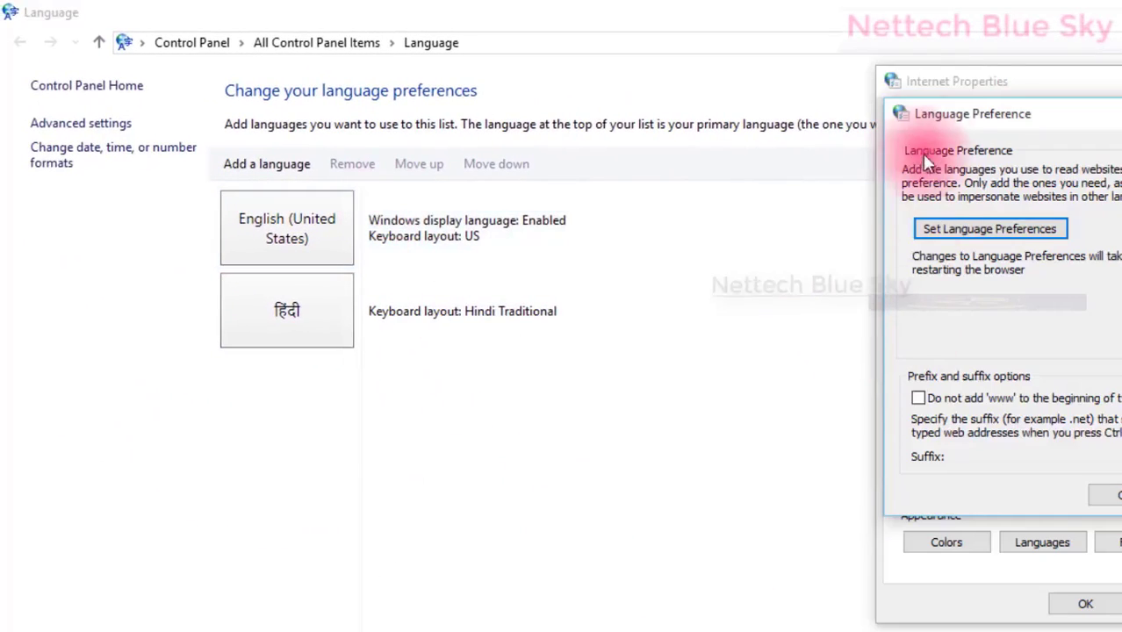
left_click(876, 28)
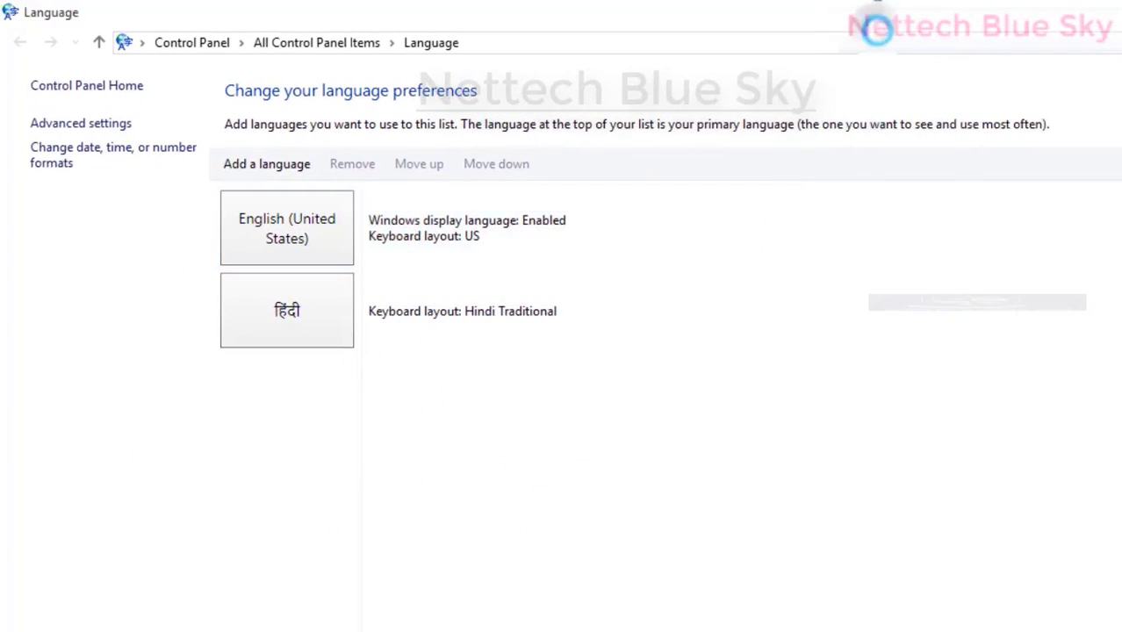
key("alt+Tab")
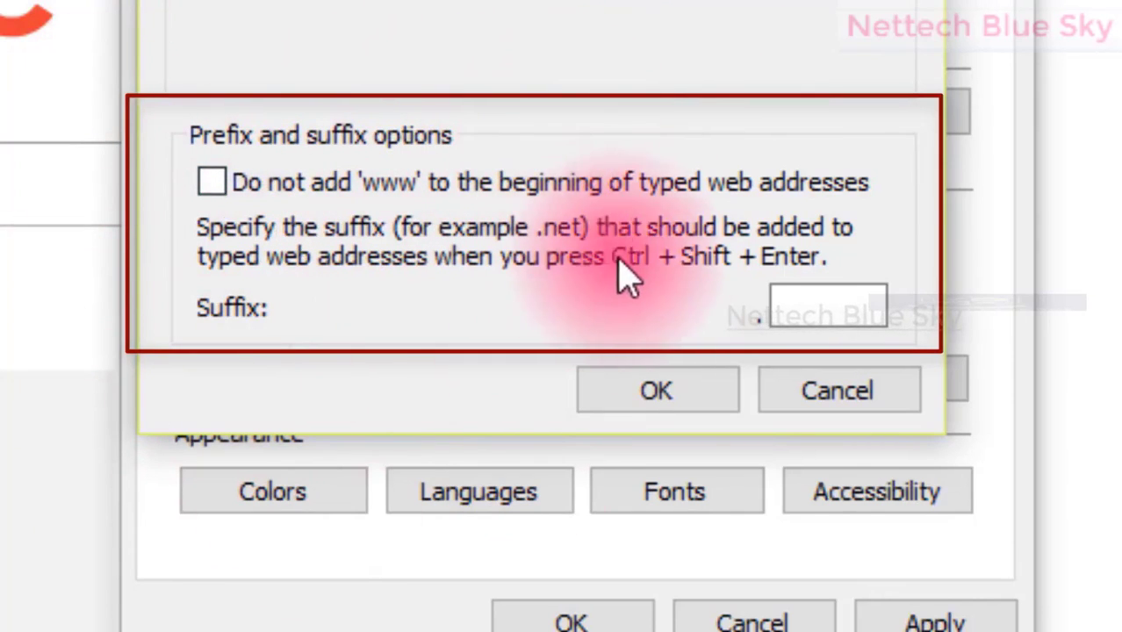
left_click(833, 396)
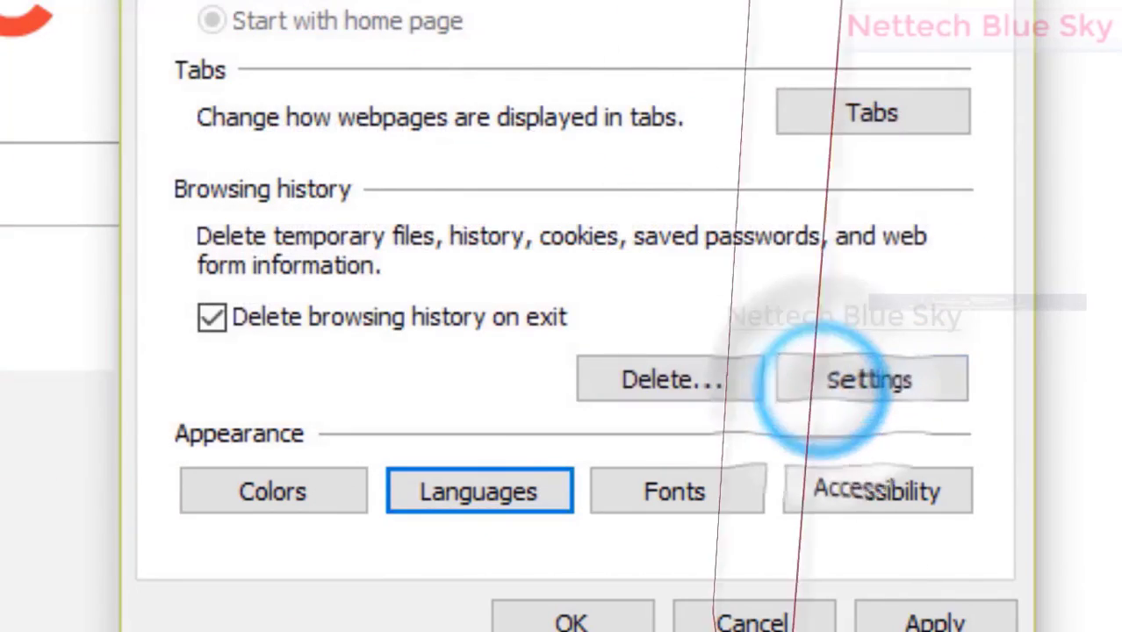
- Open the Fonts options under Appearance and try SimSun-ExtB as the plain text font
left_click(647, 496)
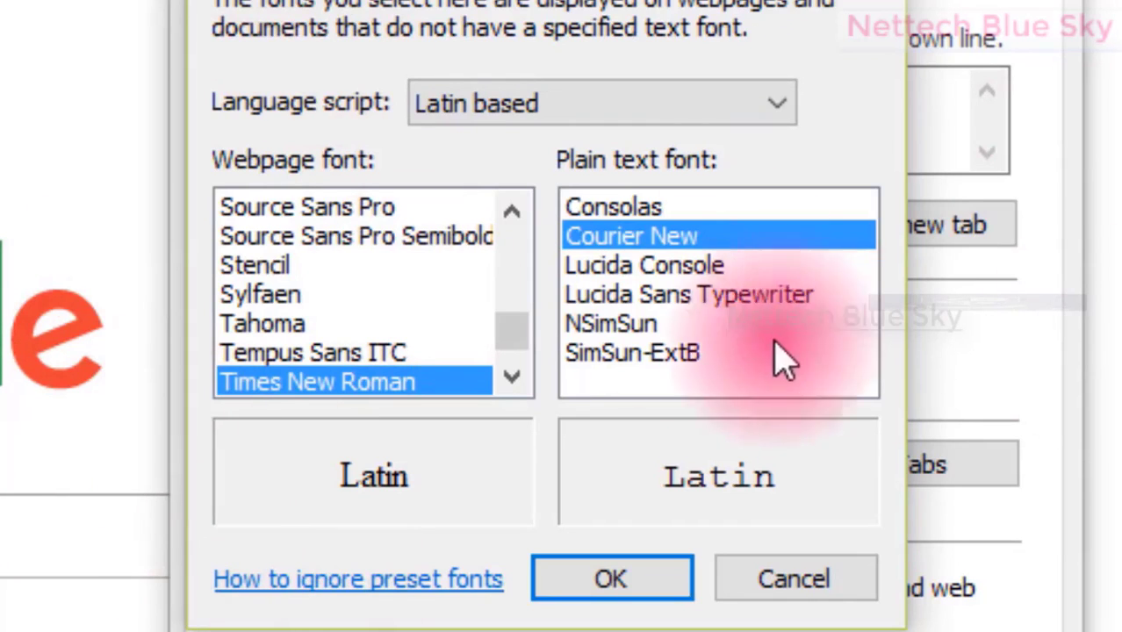
left_click_drag(803, 575, 601, 384)
left_click(602, 368)
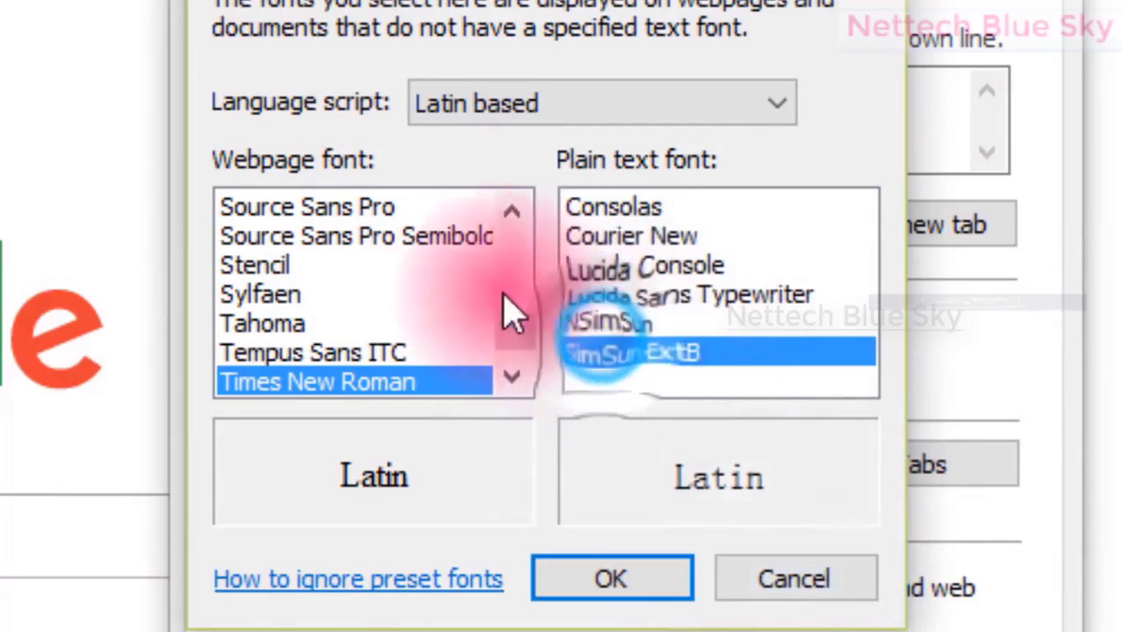
- Try several webpage fonts, including Source Sans Pro, Stencil, Source Sans Pro Semibold and Tahoma, and discard the font changes
left_click(416, 239)
left_click(351, 323)
left_click(244, 208)
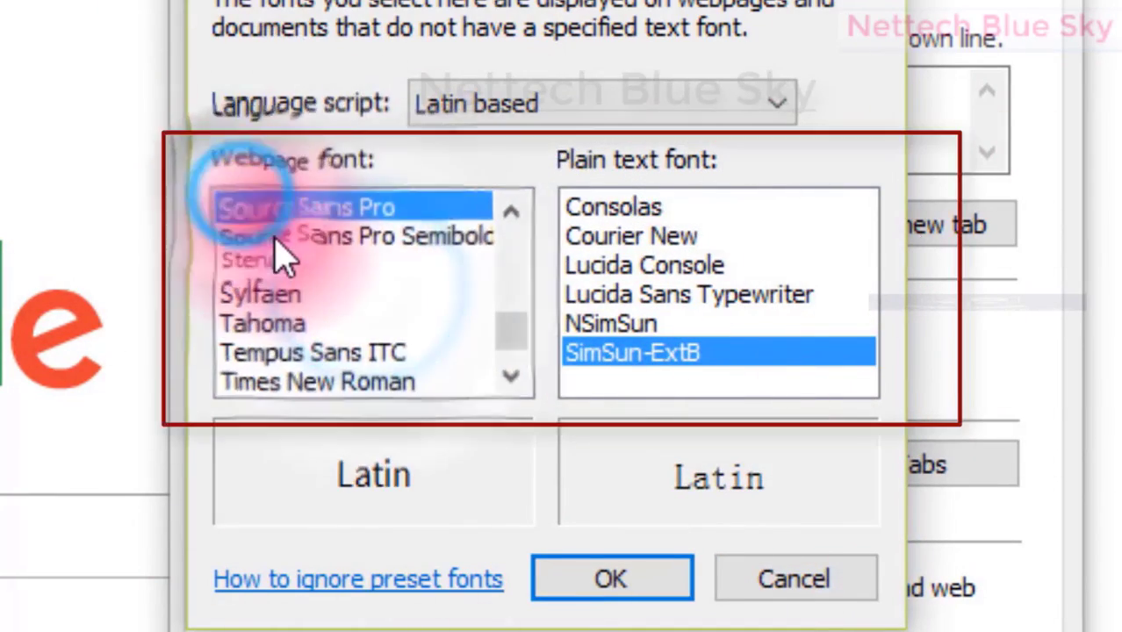
left_click(277, 235)
left_click(280, 265)
left_click(259, 209)
left_click(263, 265)
left_click(256, 293)
left_click(250, 265)
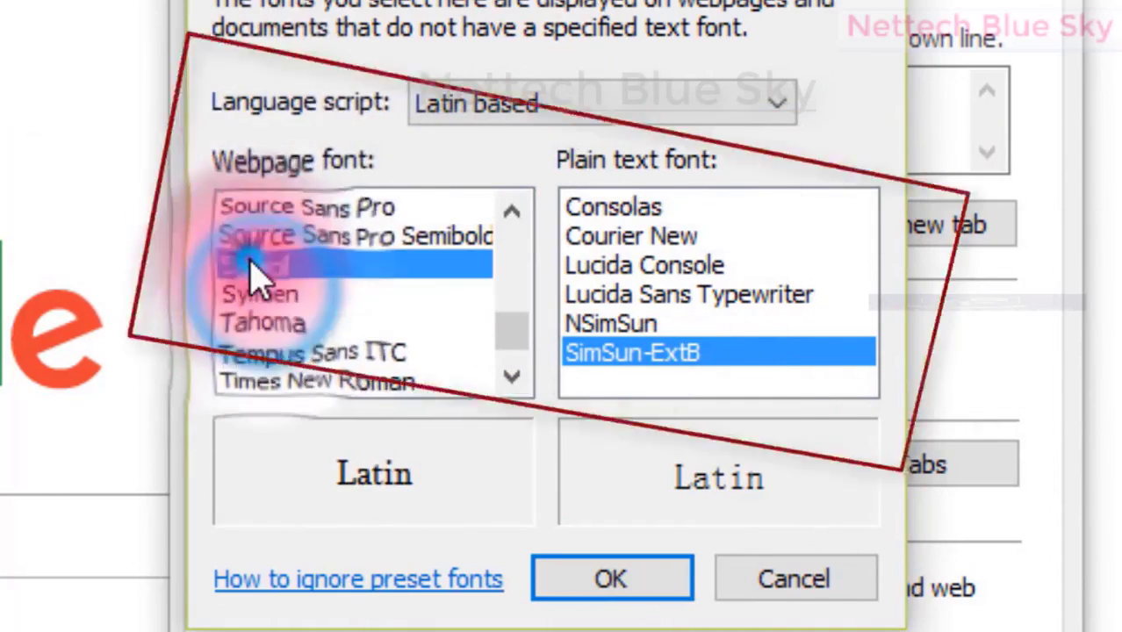
left_click(254, 293)
left_click(288, 351)
left_click(265, 237)
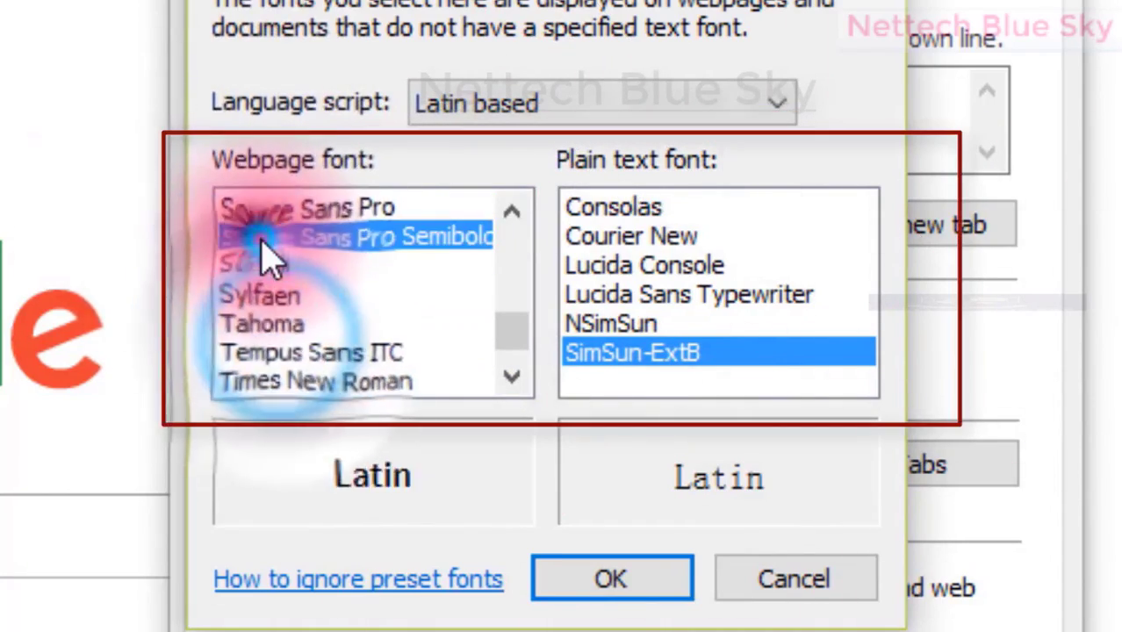
left_click(268, 323)
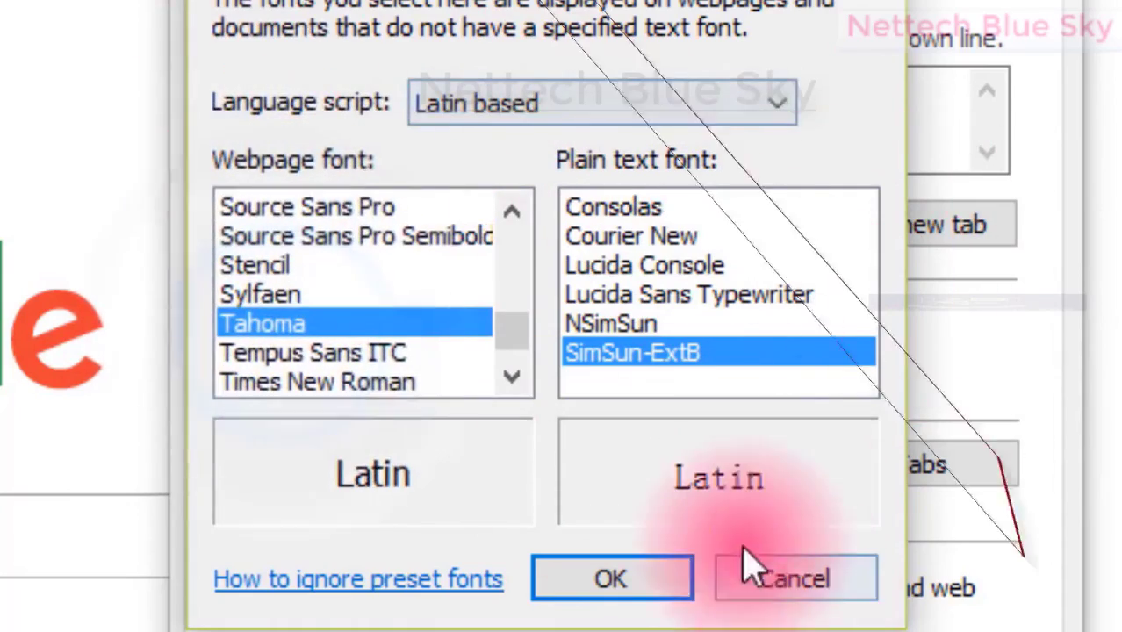
left_click(762, 579)
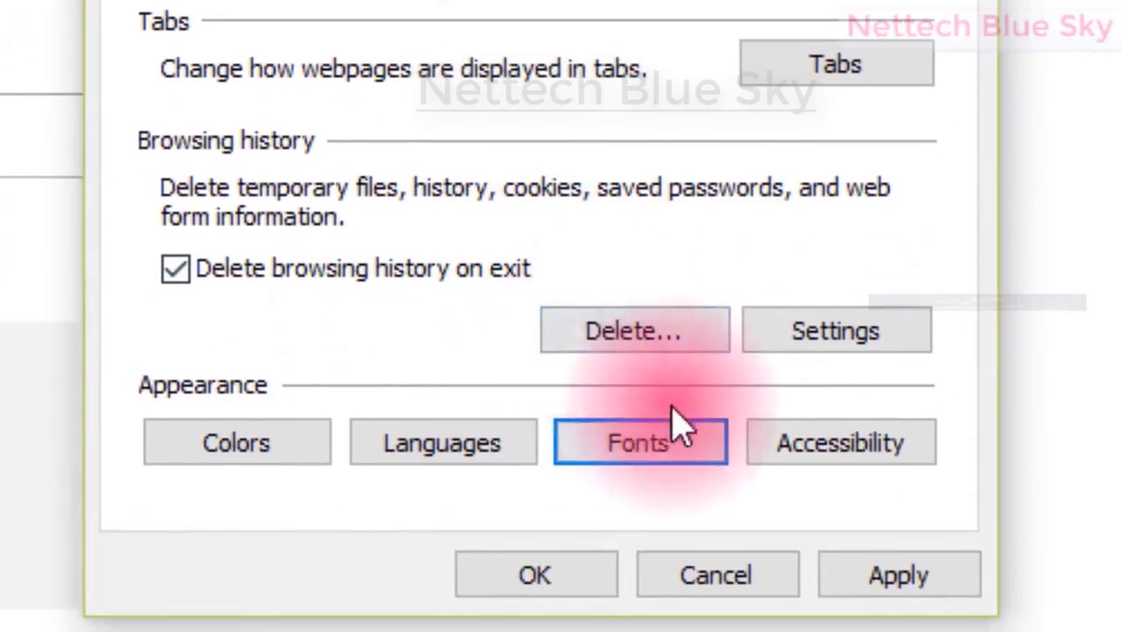
- Look over the Accessibility formatting and style sheet options, close them without changes and bring up the Security zone settings
left_click(792, 448)
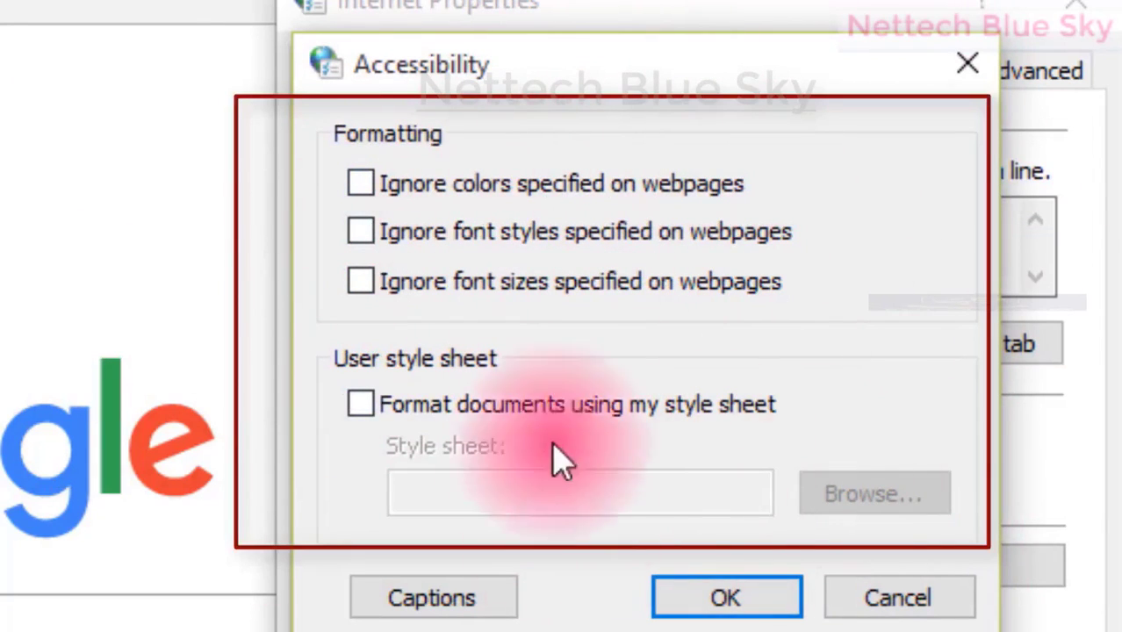
left_click(913, 604)
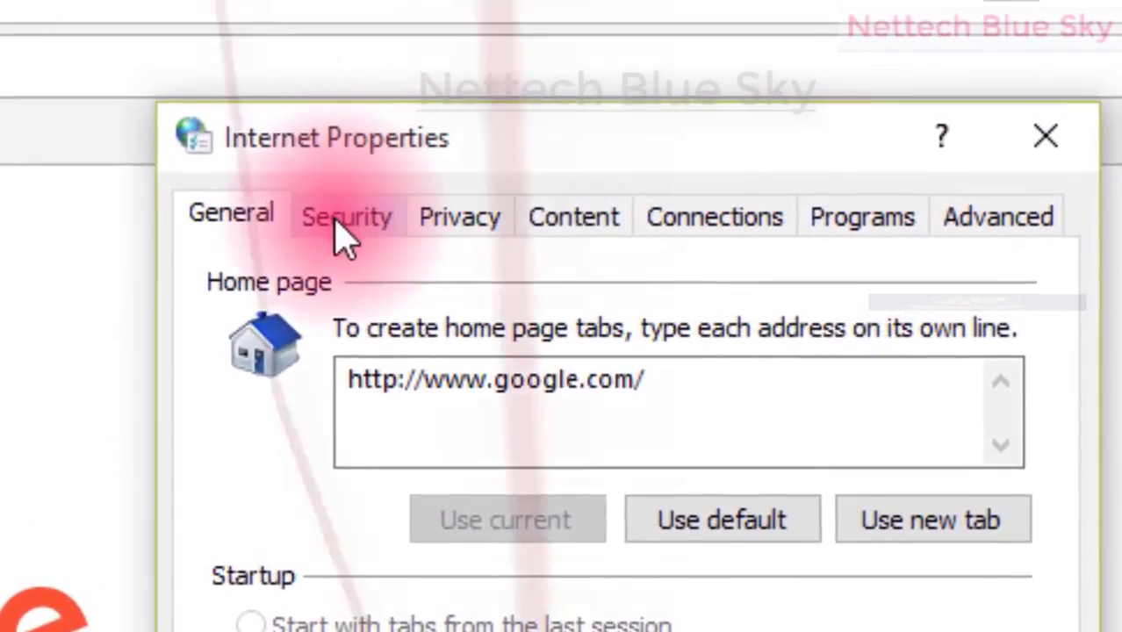
left_click(335, 217)
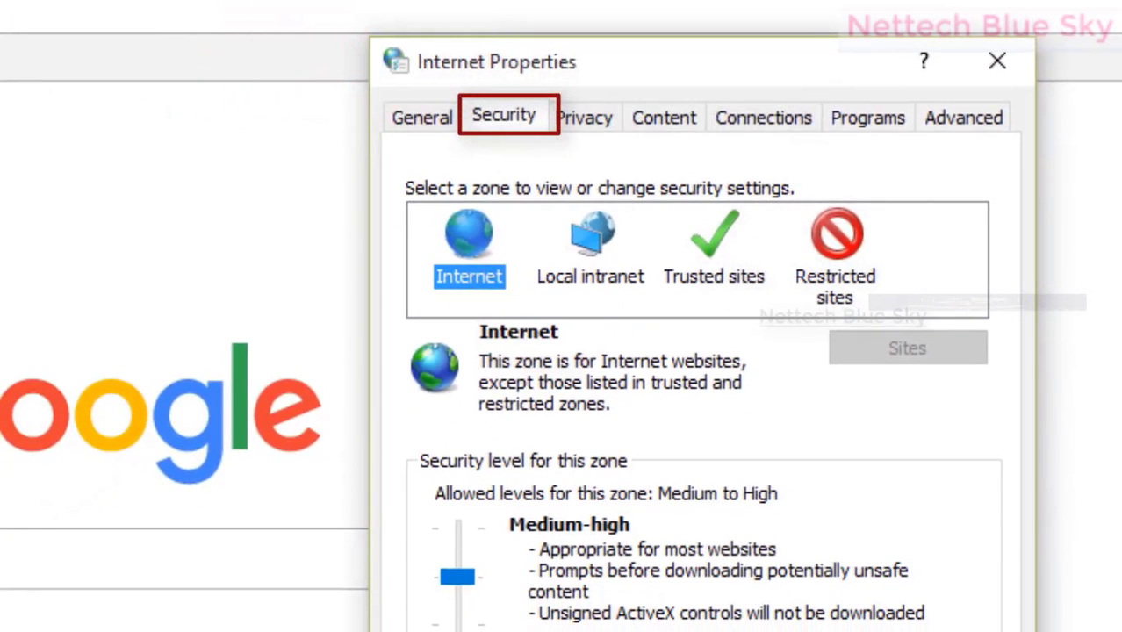
left_click_drag(579, 60, 0, 40)
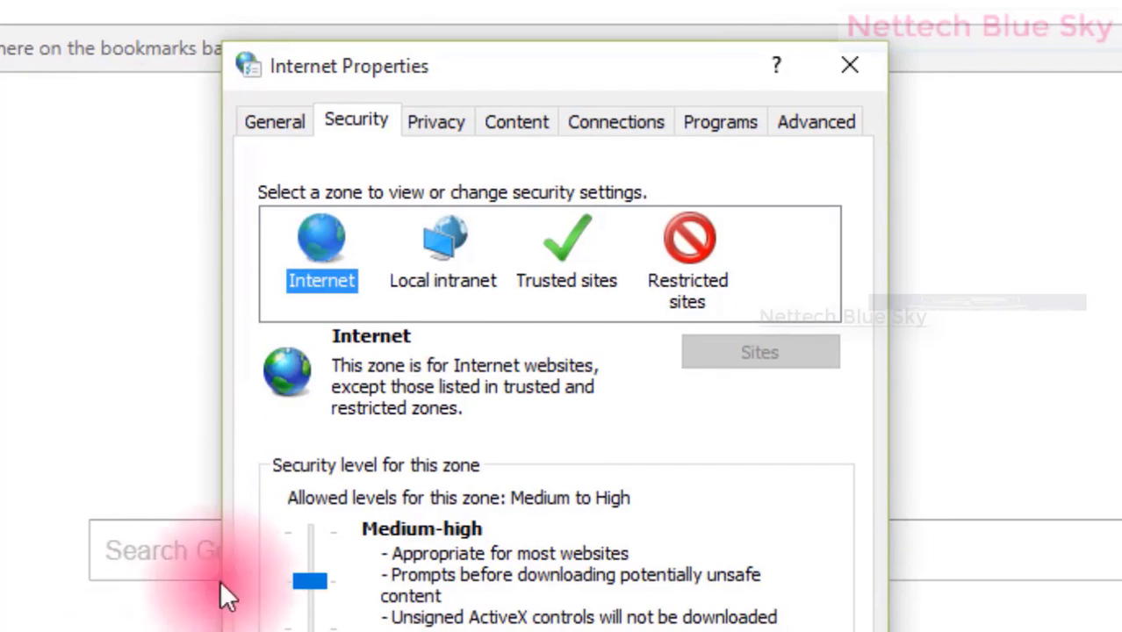
- Look through the Local intranet, Trusted sites and Restricted sites security zones and reselect the Internet zone
left_click(277, 130)
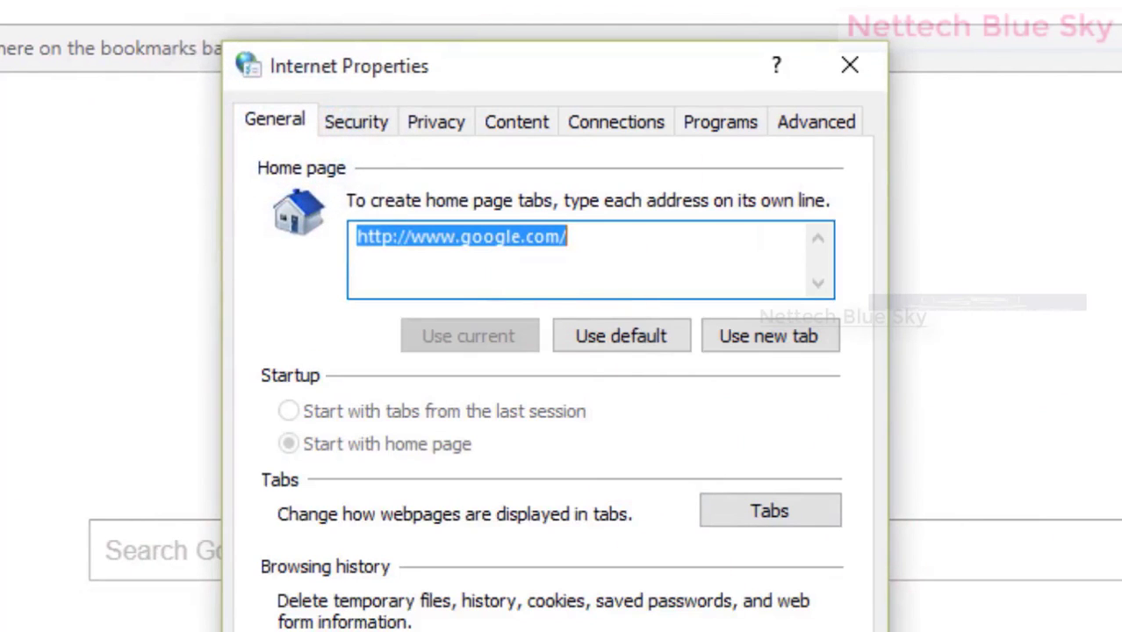
left_click(345, 125)
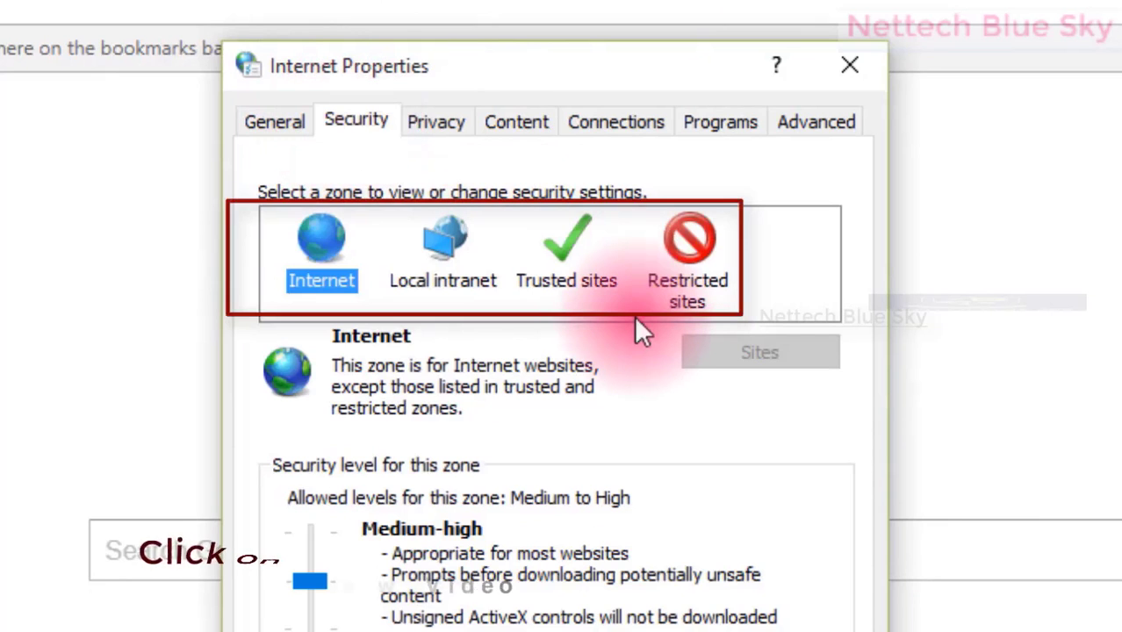
left_click(337, 274)
left_click(414, 272)
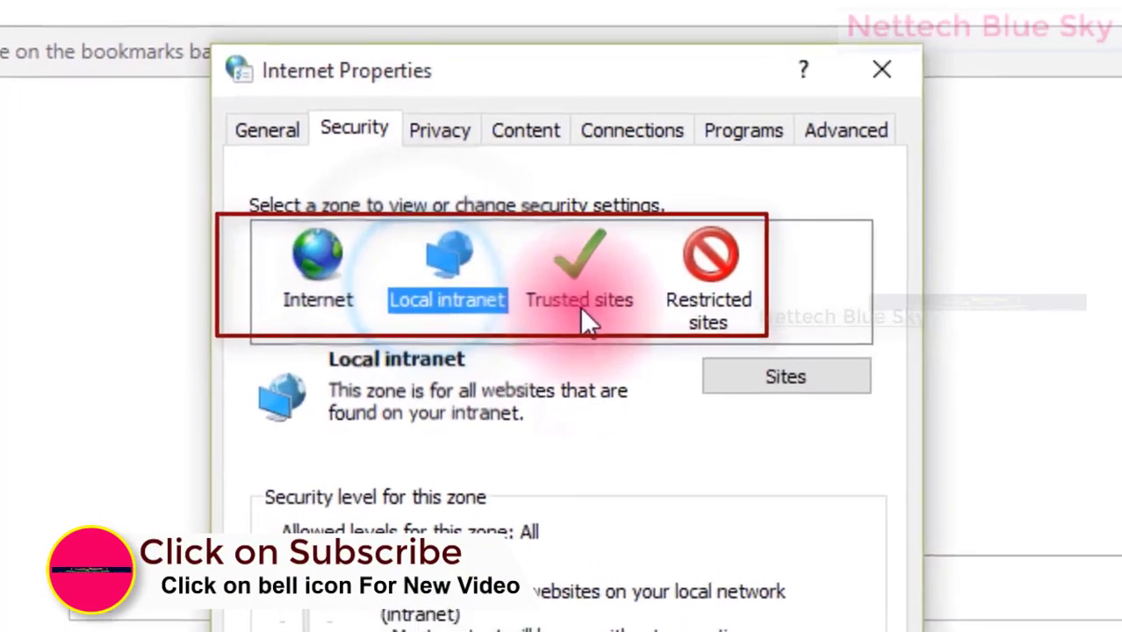
left_click(571, 289)
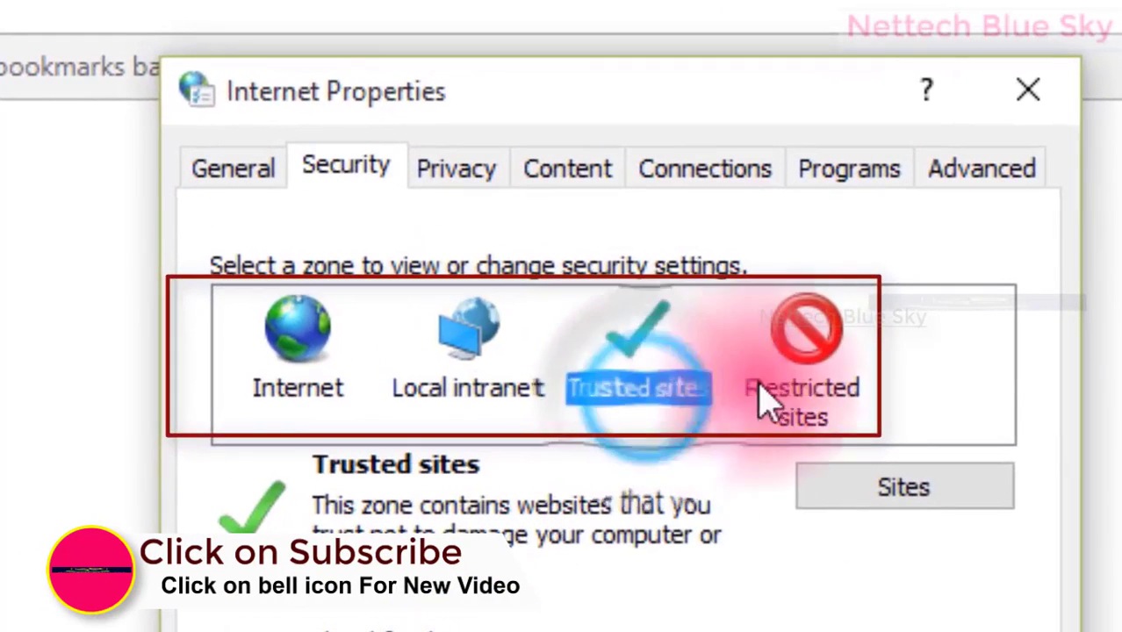
left_click(790, 387)
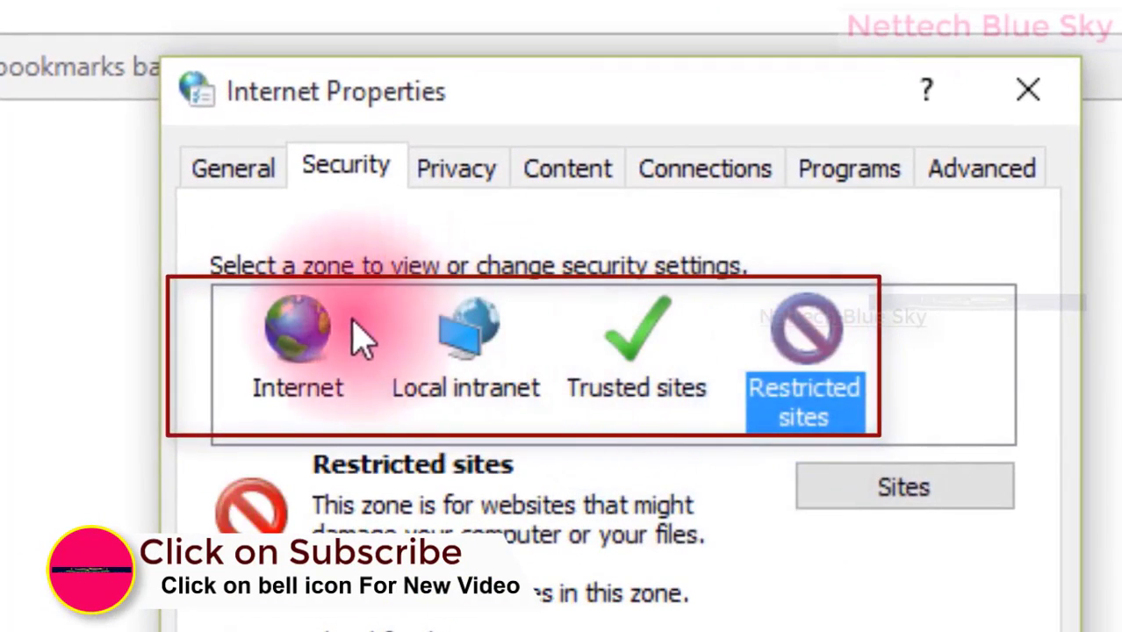
left_click(295, 341)
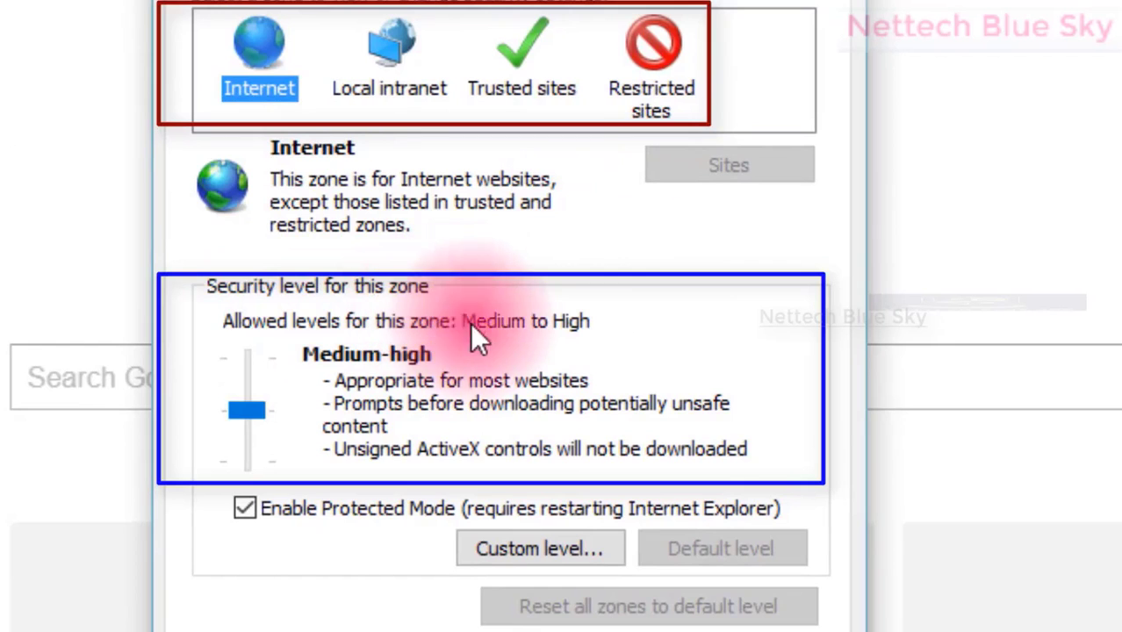
- Try the Medium and High security levels for the Internet zone and set the level back to Medium-high
left_click(258, 458)
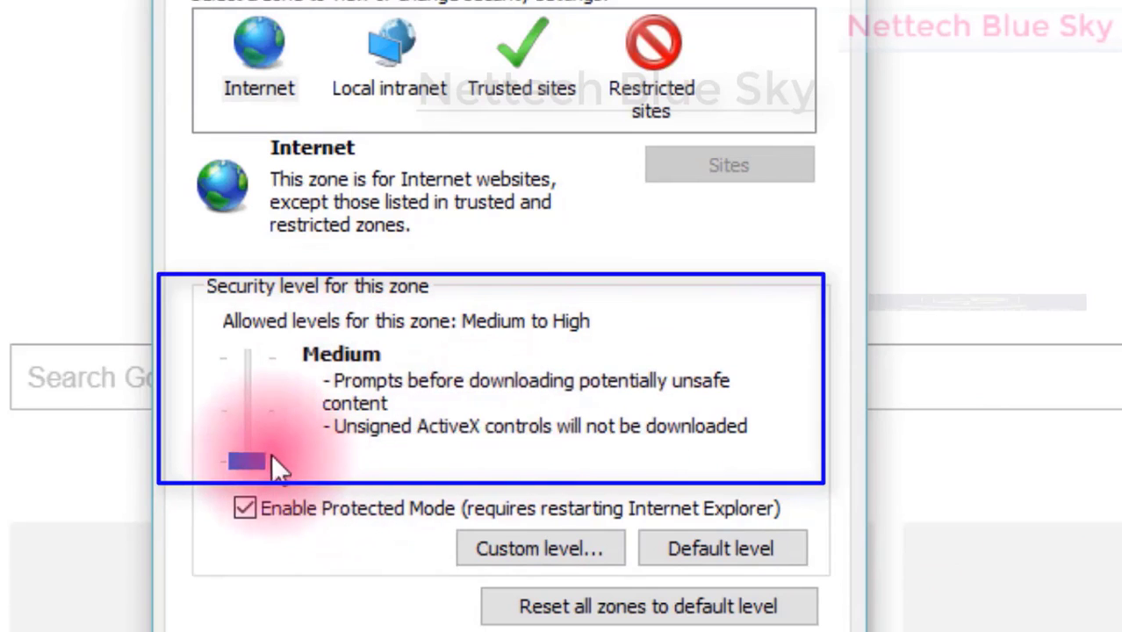
left_click(252, 420)
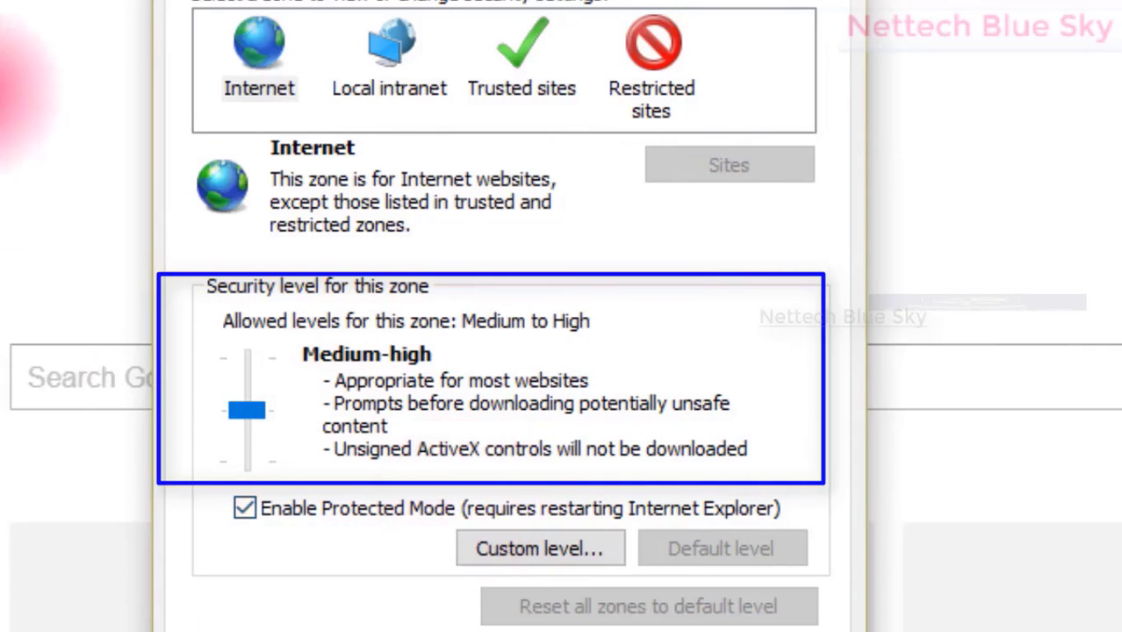
left_click(257, 360)
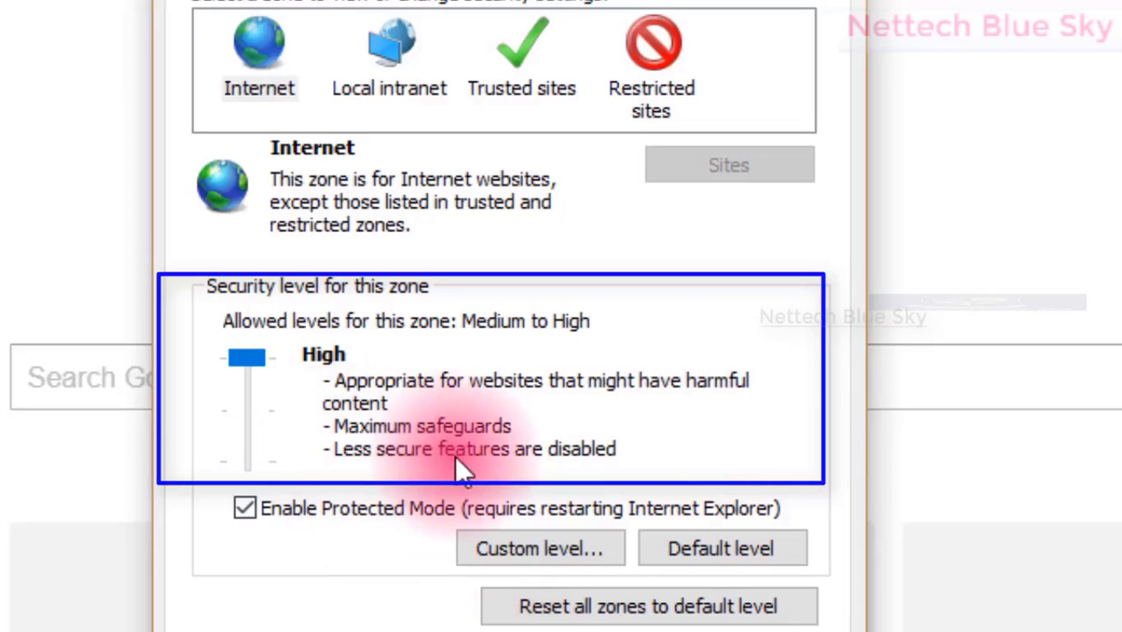
left_click(254, 402)
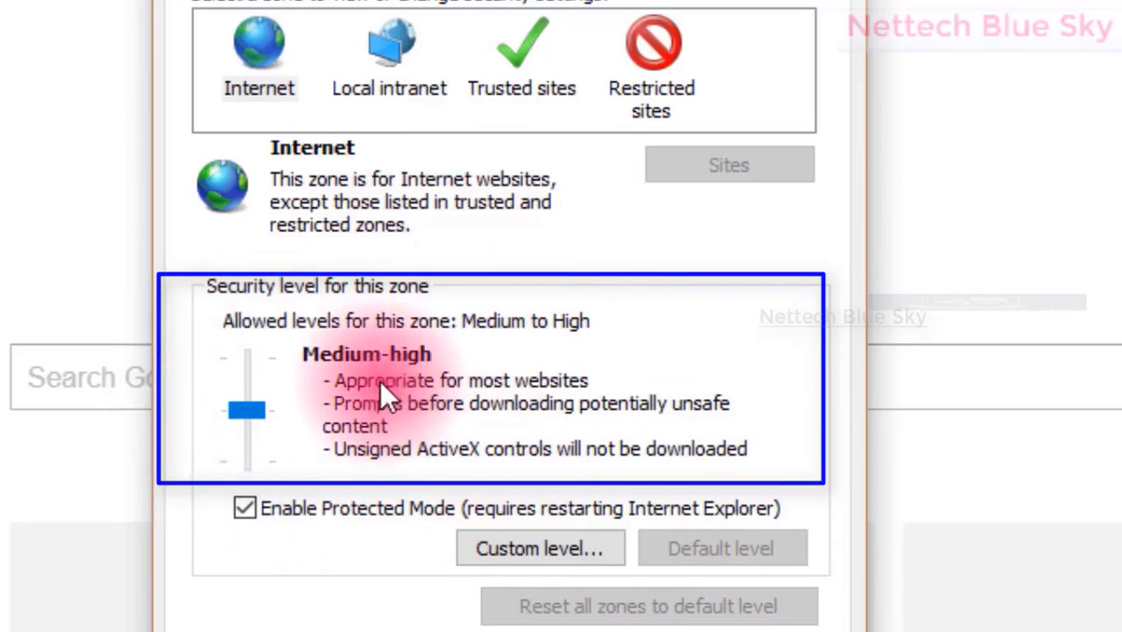
left_click(269, 354)
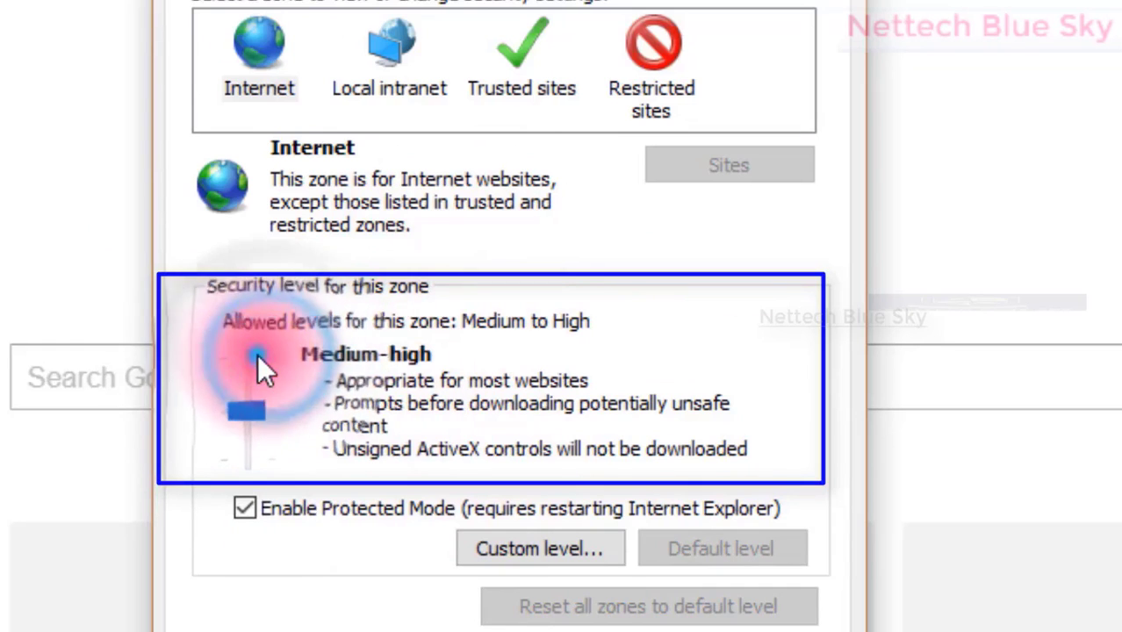
left_click(244, 352)
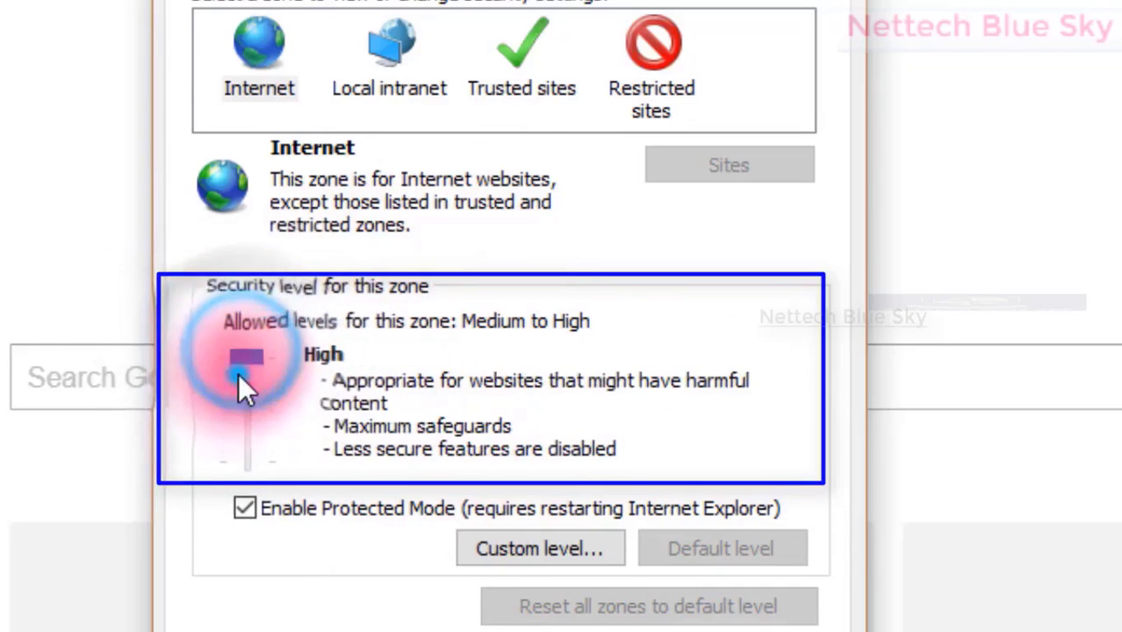
left_click(266, 424)
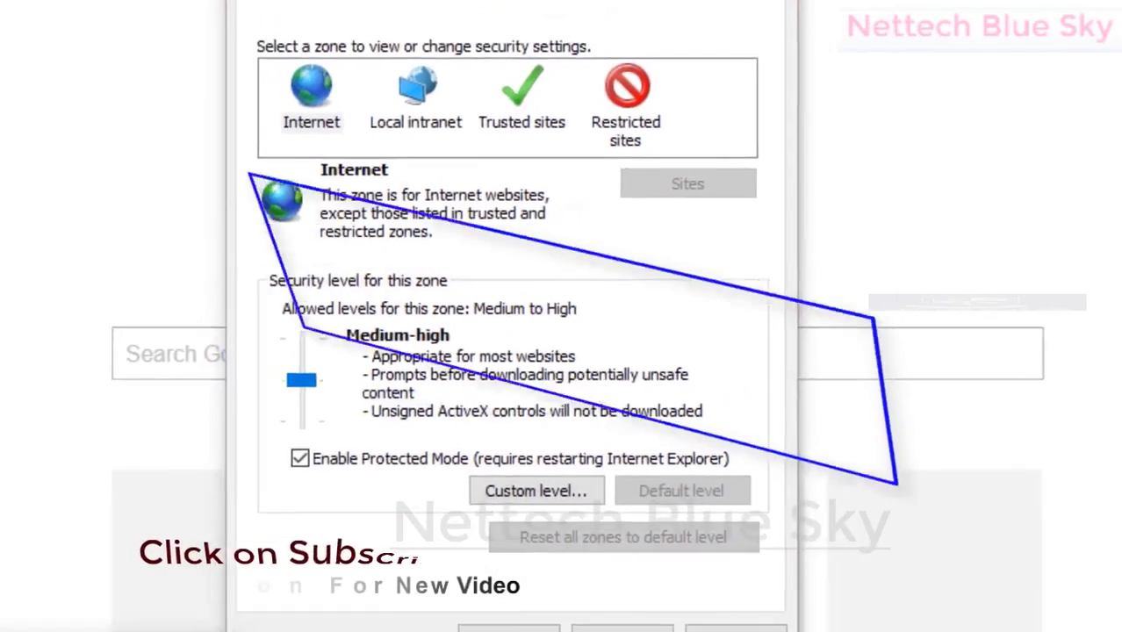
- Switch to Control Panel, open Windows Defender to view the PC's protection status, and close it
left_click(136, 619)
left_click(200, 580)
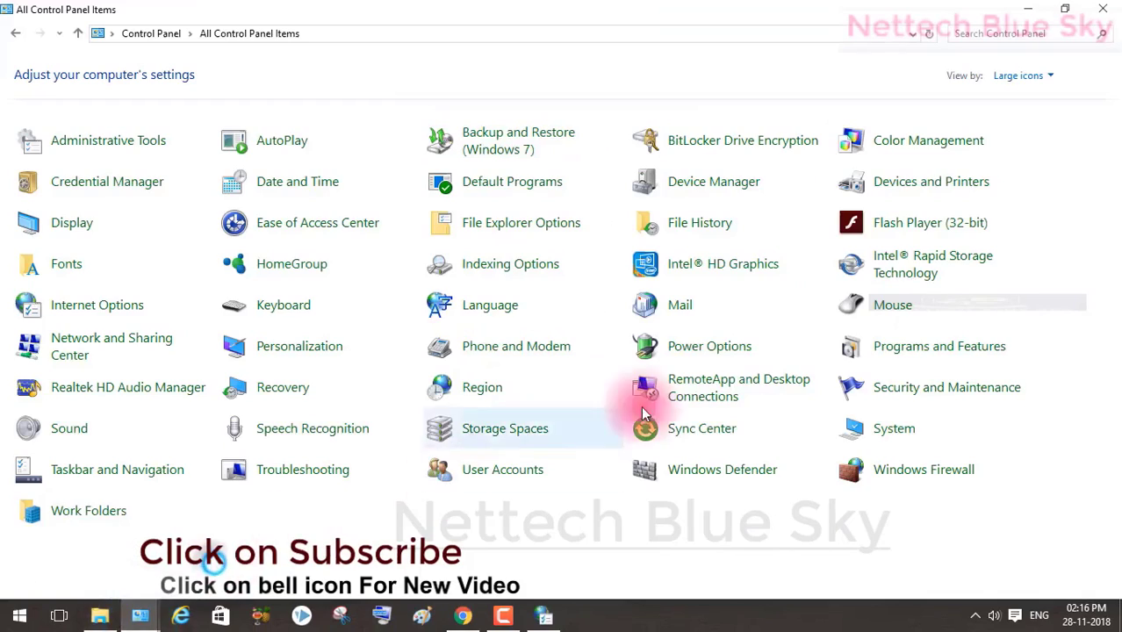
left_click(494, 402)
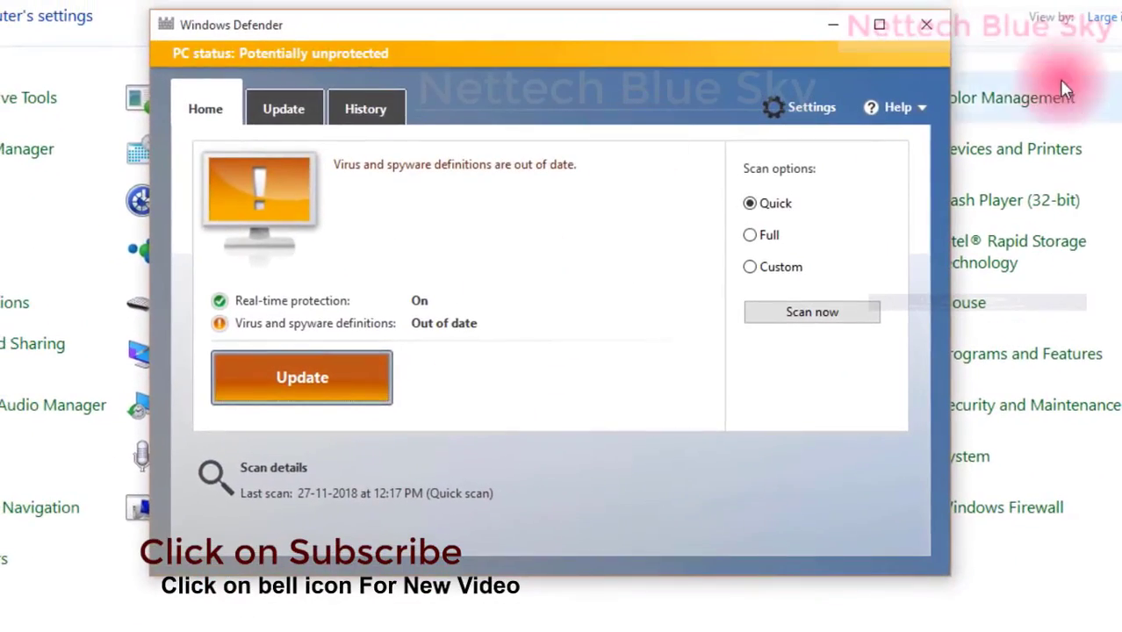
left_click(942, 26)
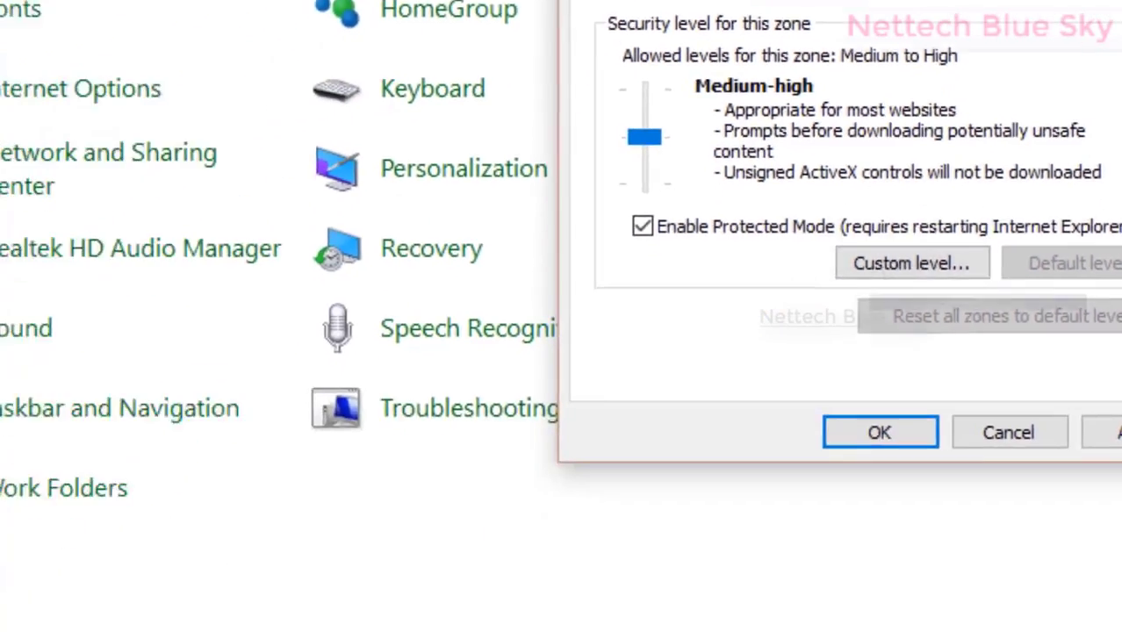
- Launch Internet Explorer, return to Internet Properties and open the custom security level settings for the Internet zone
left_click(297, 618)
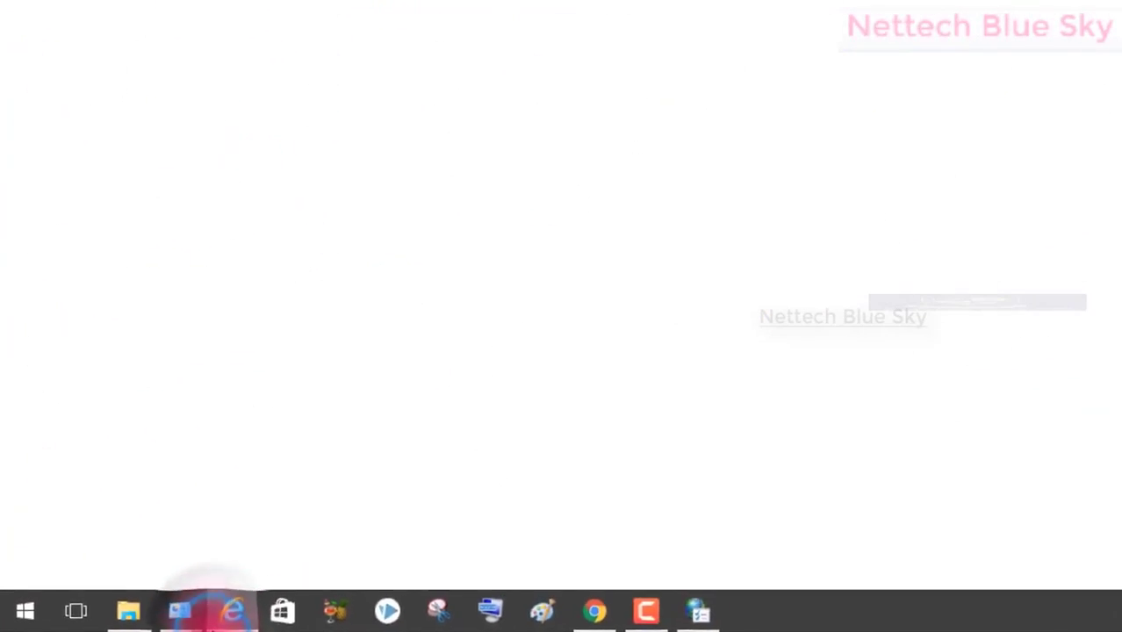
left_click(725, 610)
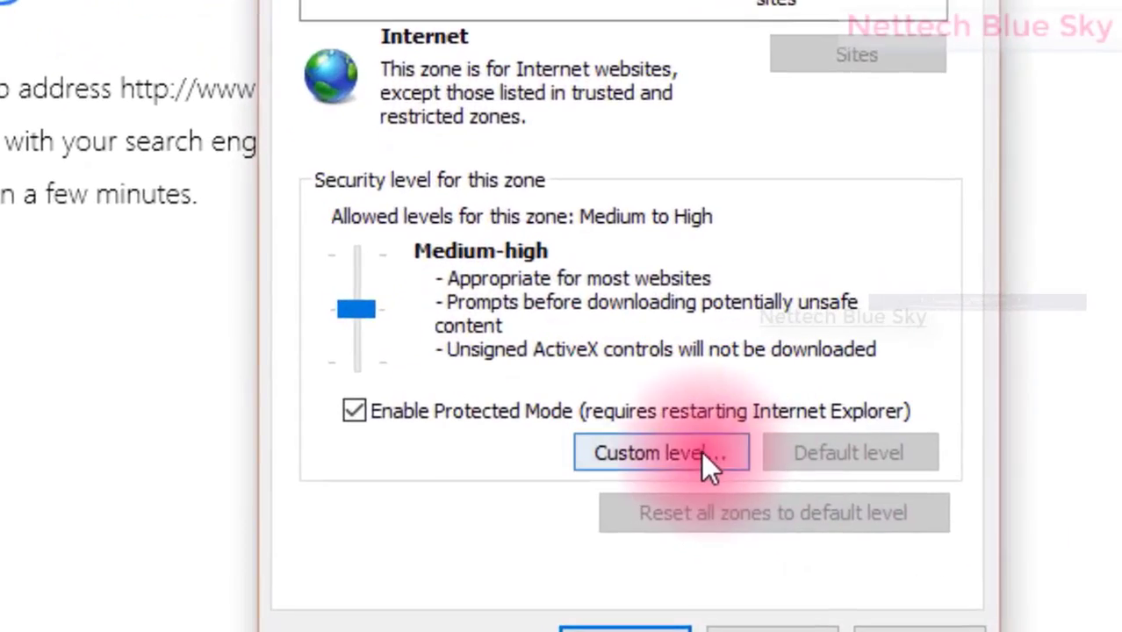
left_click(548, 396)
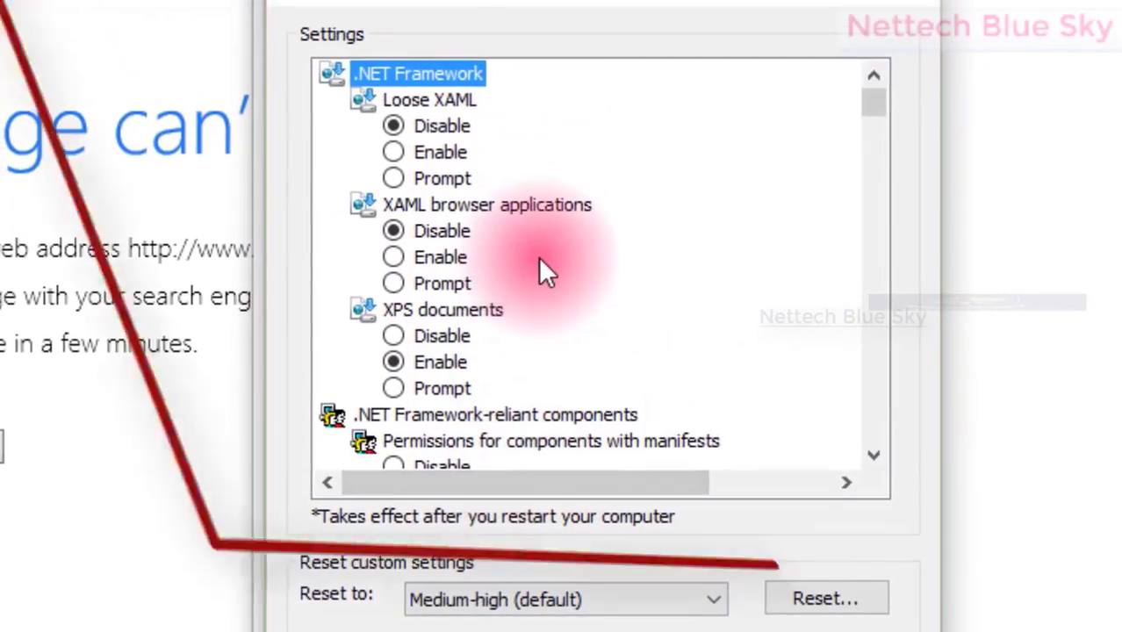
- Examine the Internet zone's custom security settings, from .NET Framework and ActiveX controls to scripting and User Authentication
scroll(539, 264, "down", 10)
scroll(538, 258, "down", 20)
scroll(540, 261, "down", 10)
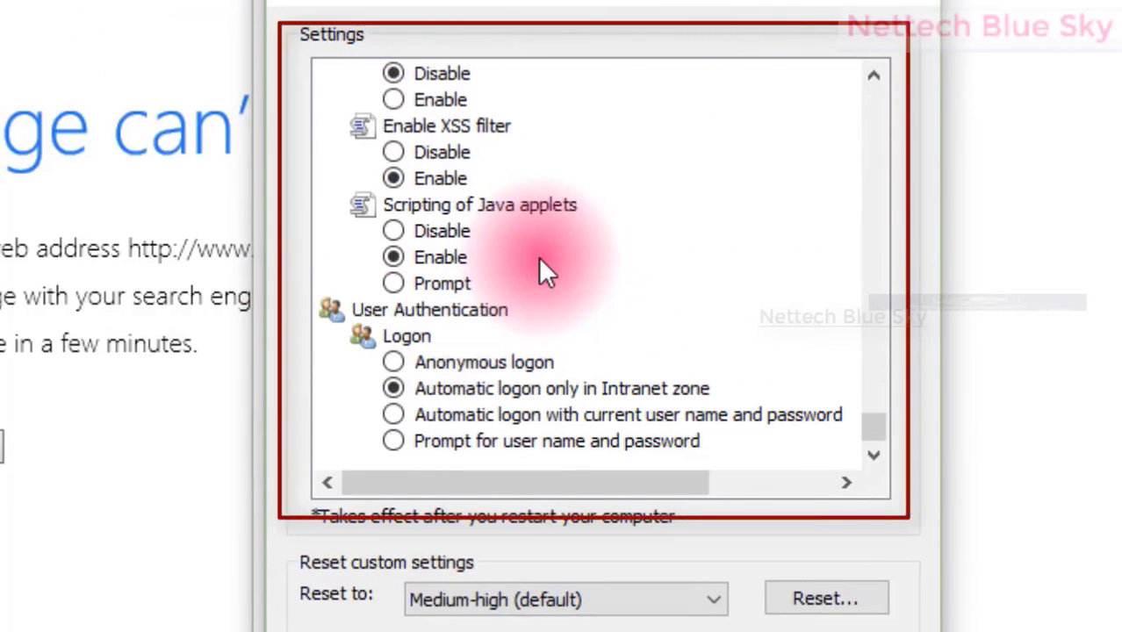
scroll(538, 258, "up", 20)
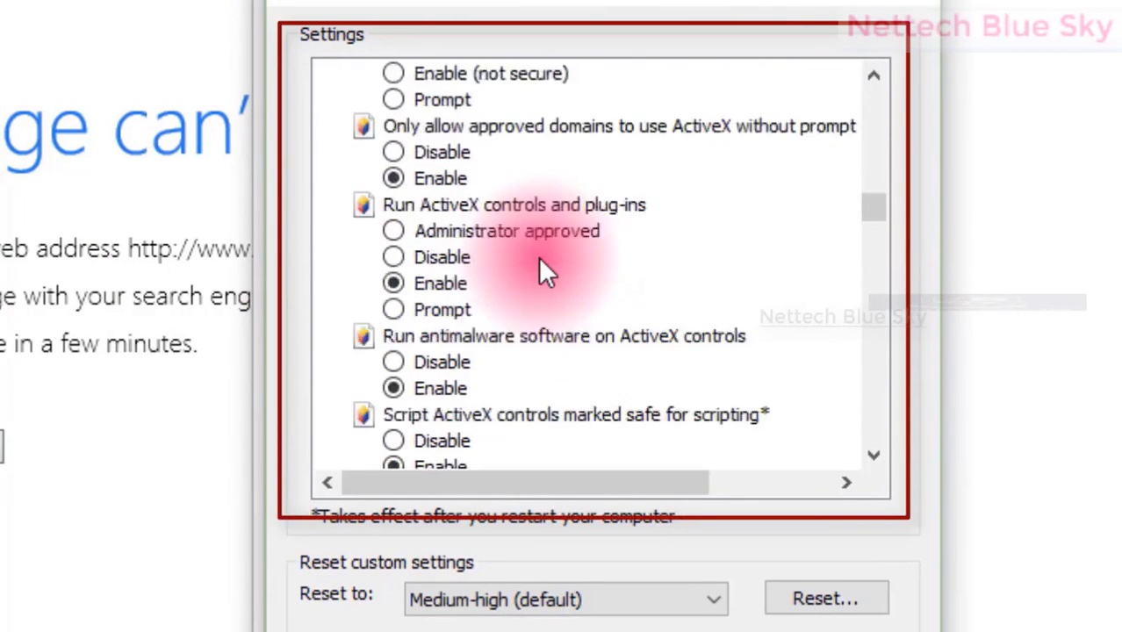
scroll(538, 257, "up", 15)
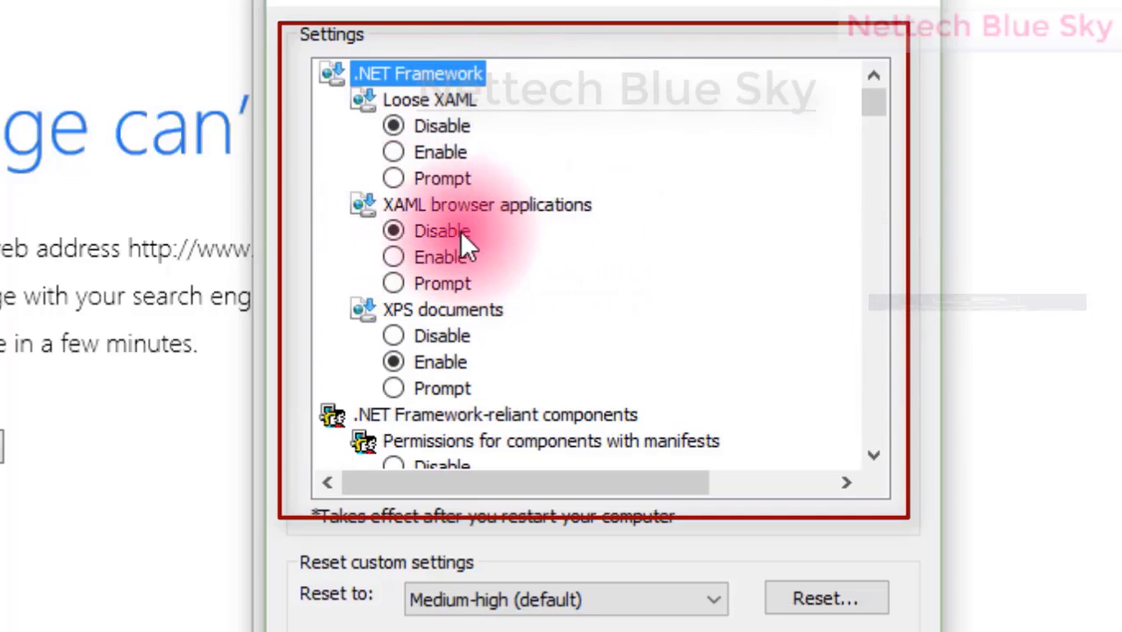
scroll(468, 231, "down", 4)
scroll(468, 234, "down", 4)
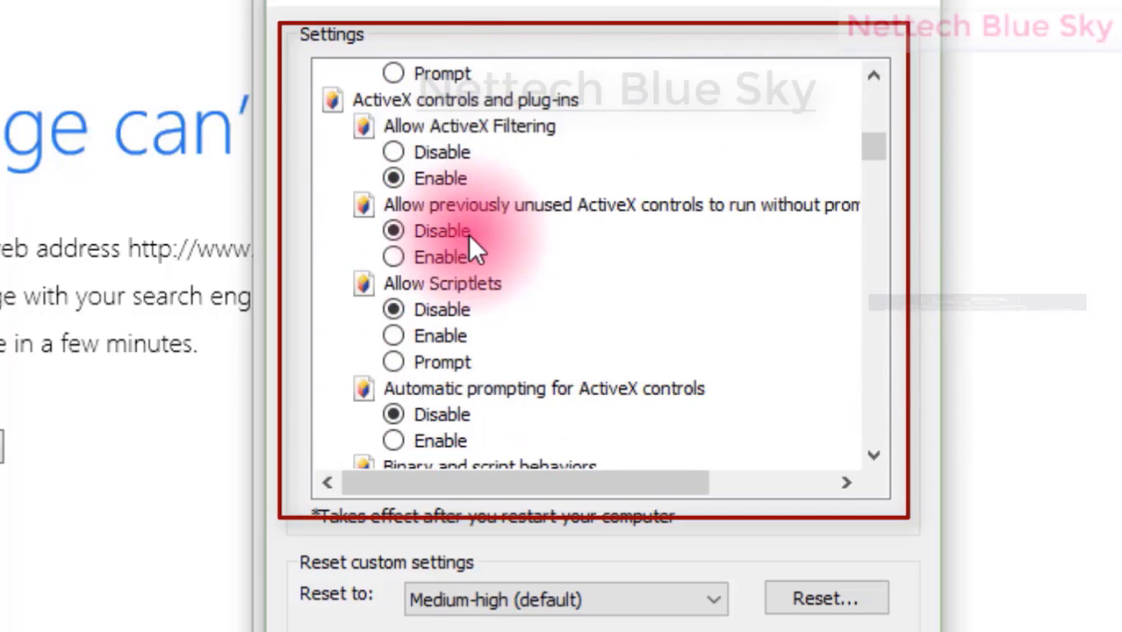
scroll(470, 242, "down", 3)
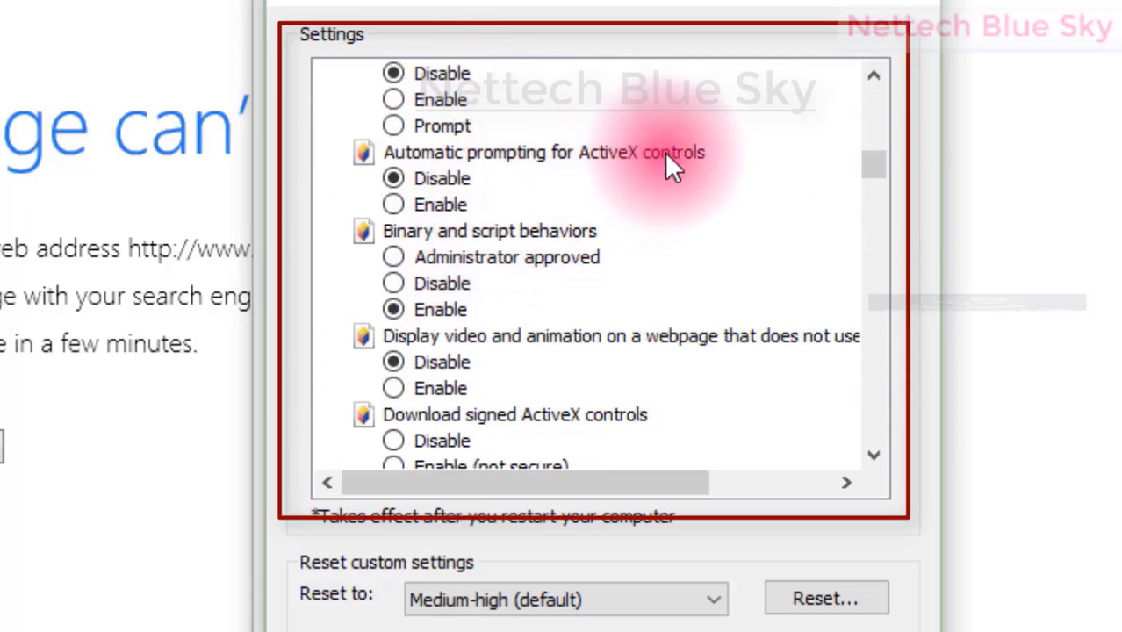
scroll(630, 261, "down", 1)
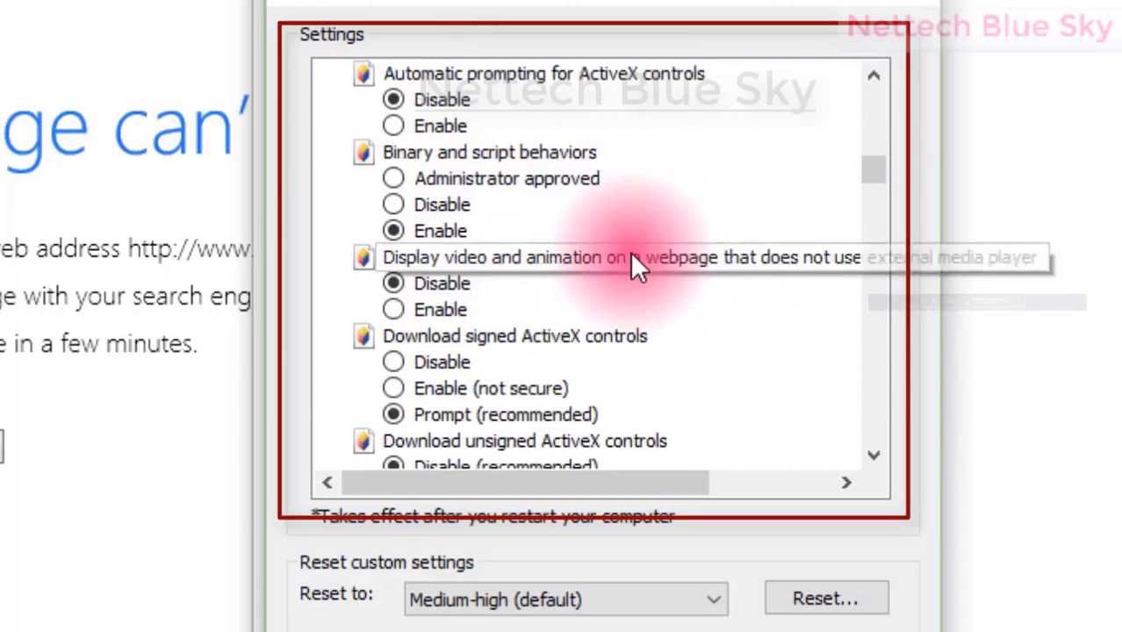
scroll(630, 255, "down", 1)
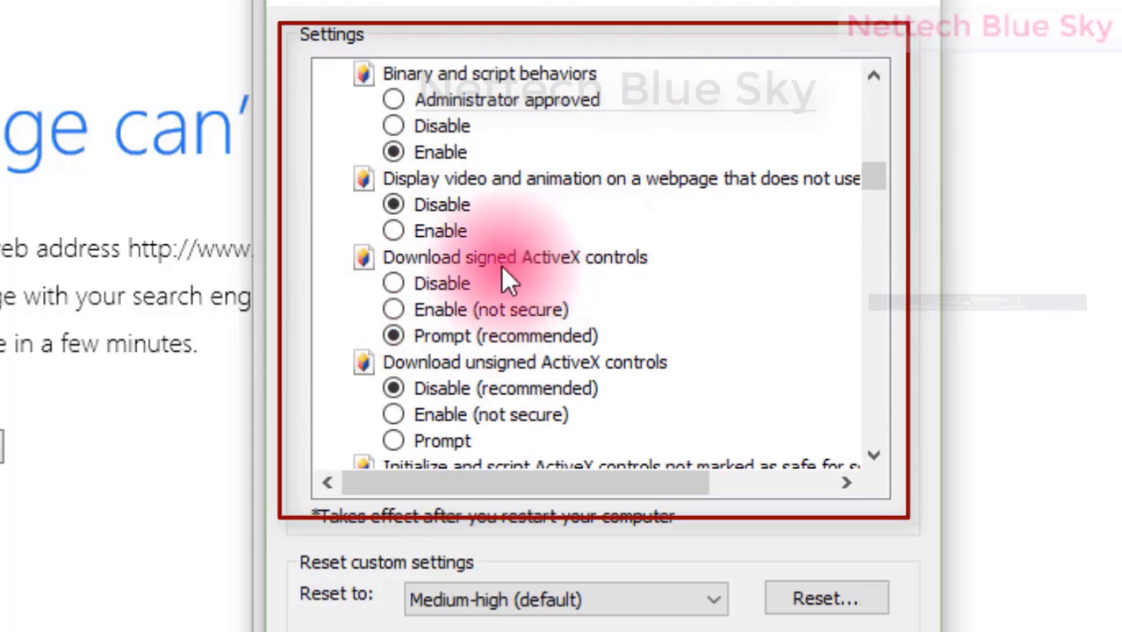
scroll(437, 301, "down", 10)
scroll(436, 302, "down", 15)
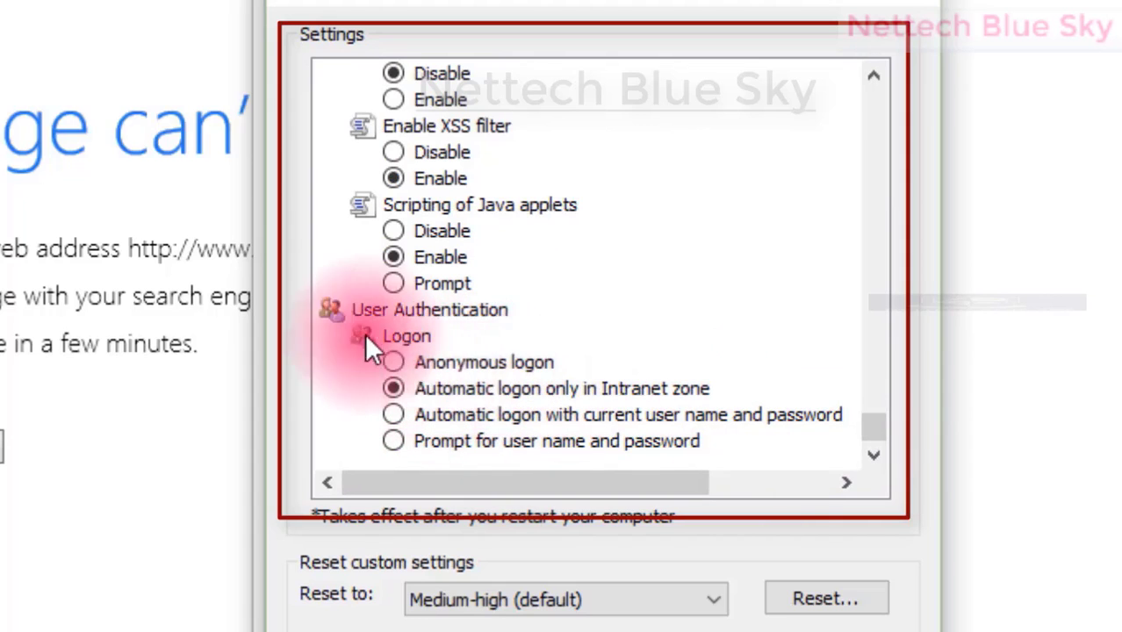
- Check the available reset levels for the custom settings, close them without changes and select the Local intranet zone
left_click(599, 599)
left_click(599, 599)
left_click(599, 599)
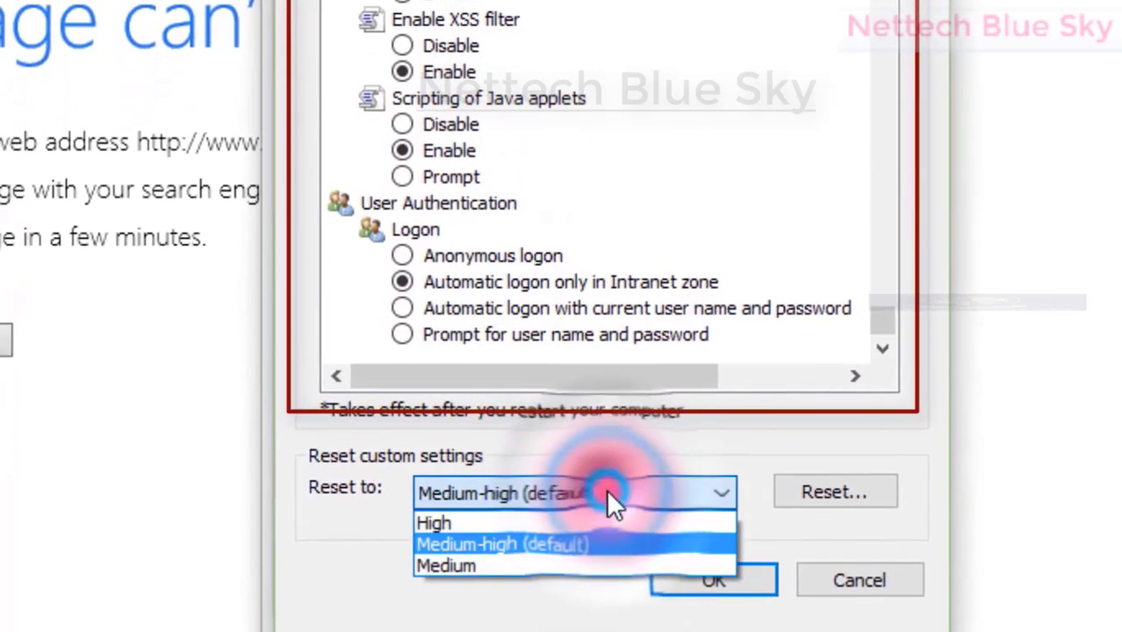
left_click(367, 555)
left_click(832, 557)
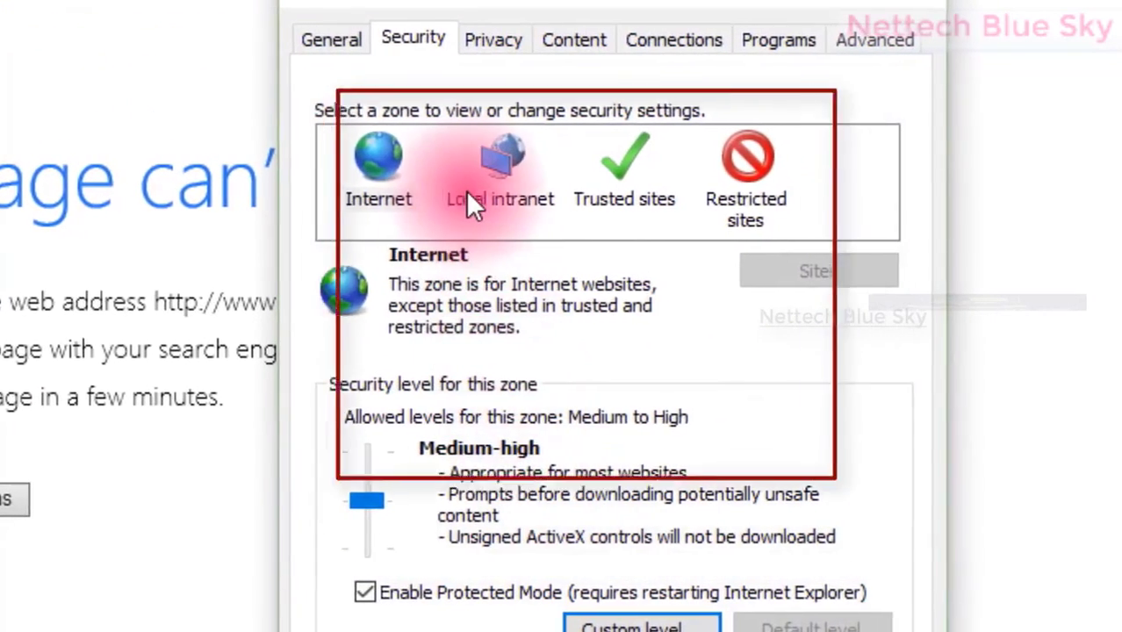
left_click(497, 195)
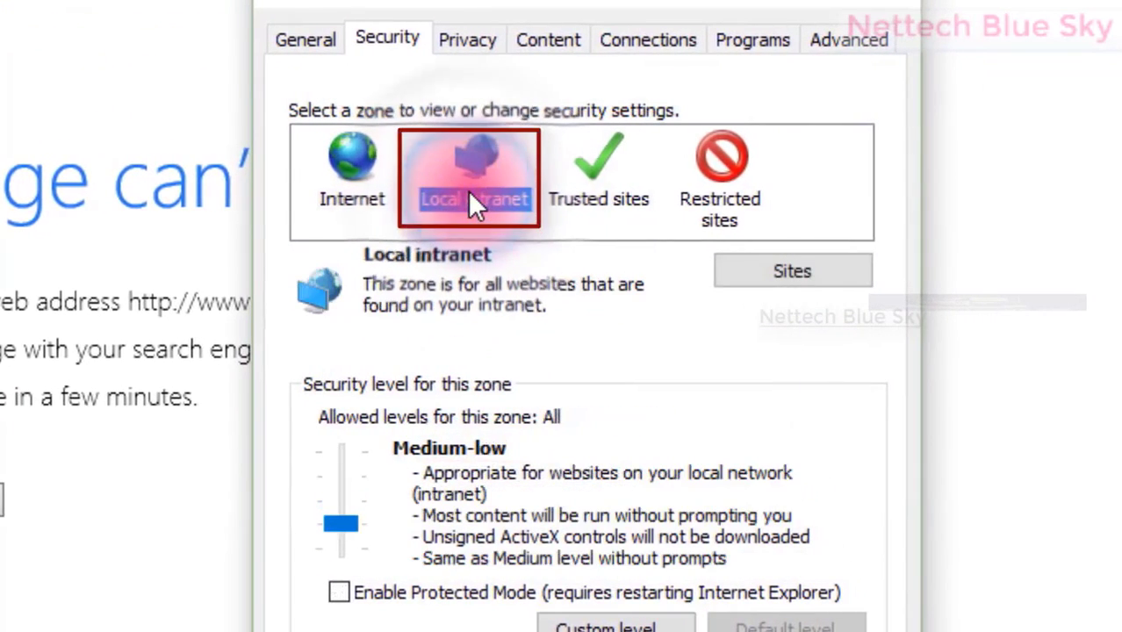